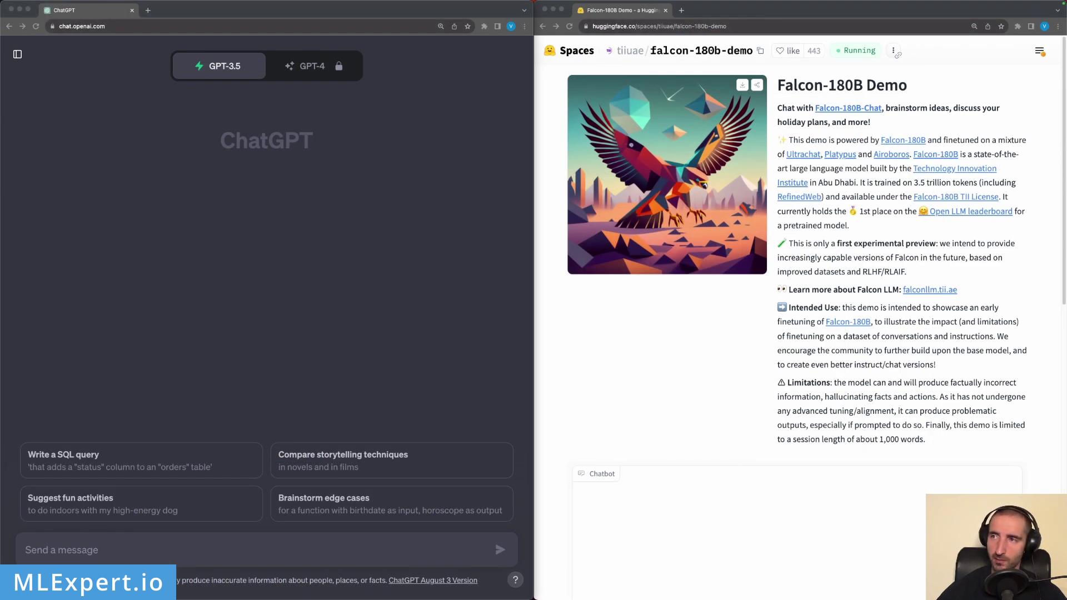
Expand the Falcon-180B demo's additional inputs and set the temperature to 0
click(859, 400)
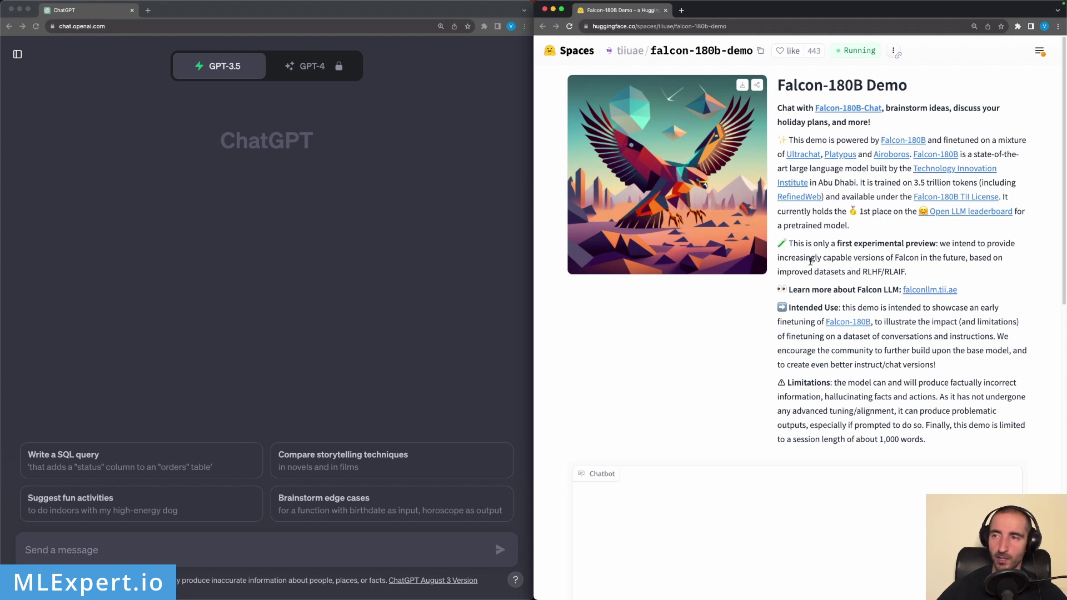
click(384, 272)
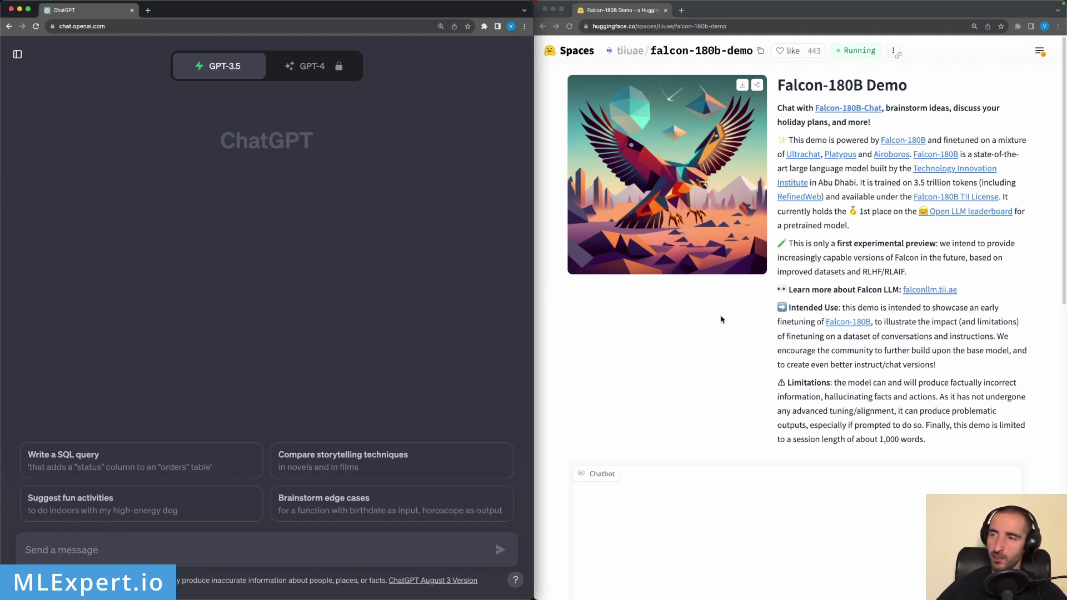
scroll(722, 317, down, 5)
scroll(725, 312, down, 6)
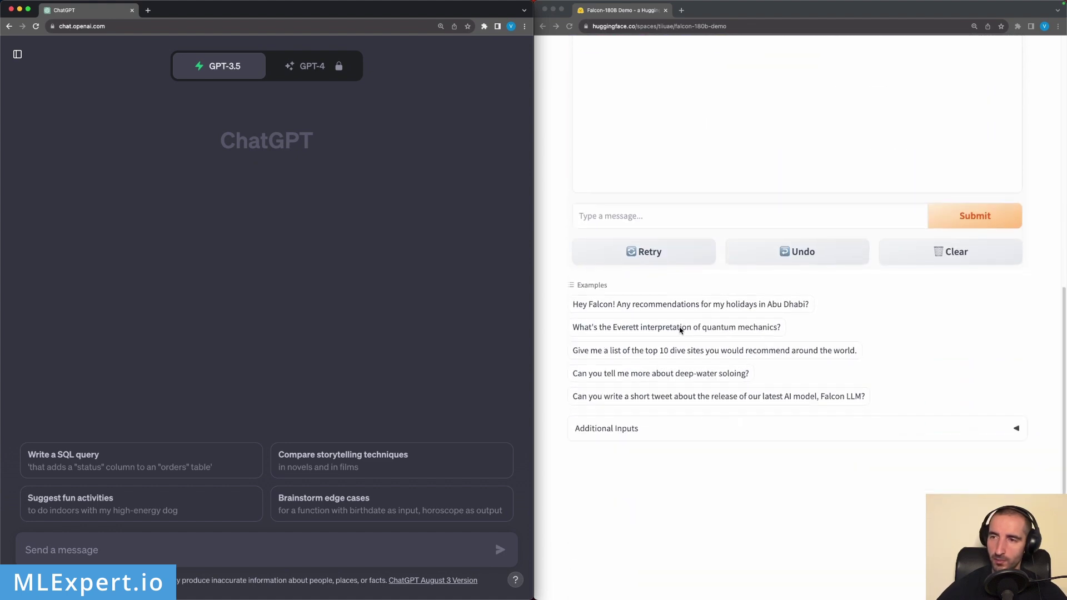
click(675, 433)
click(675, 432)
scroll(895, 350, down, 3)
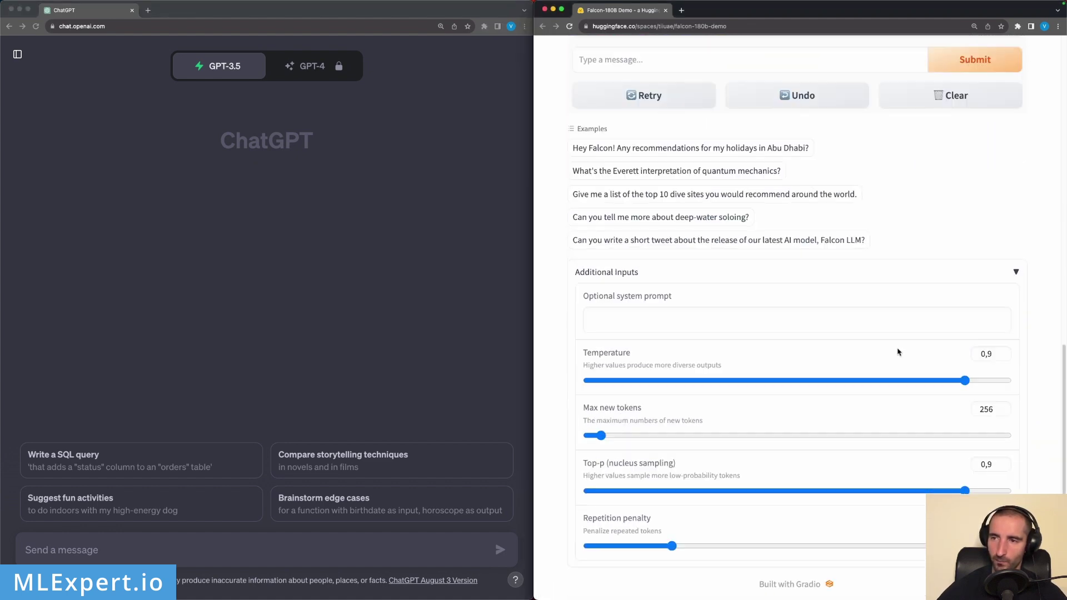
drag(966, 382, 588, 384)
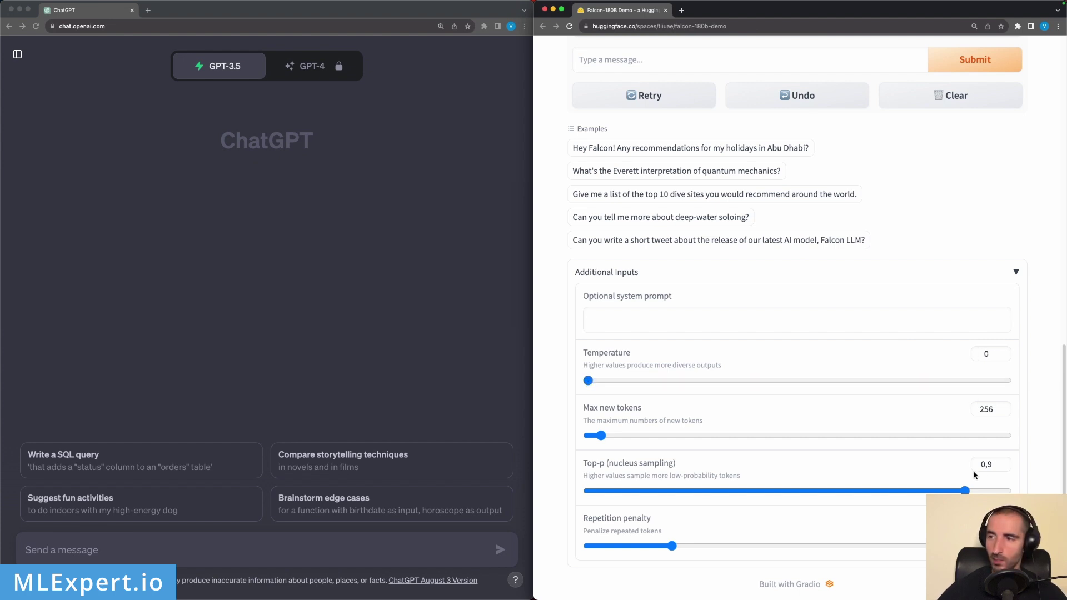
Set max new tokens to 512 and lower the repetition penalty to about a tenth of its range, closing the additional inputs
double_click(986, 409)
text(512)
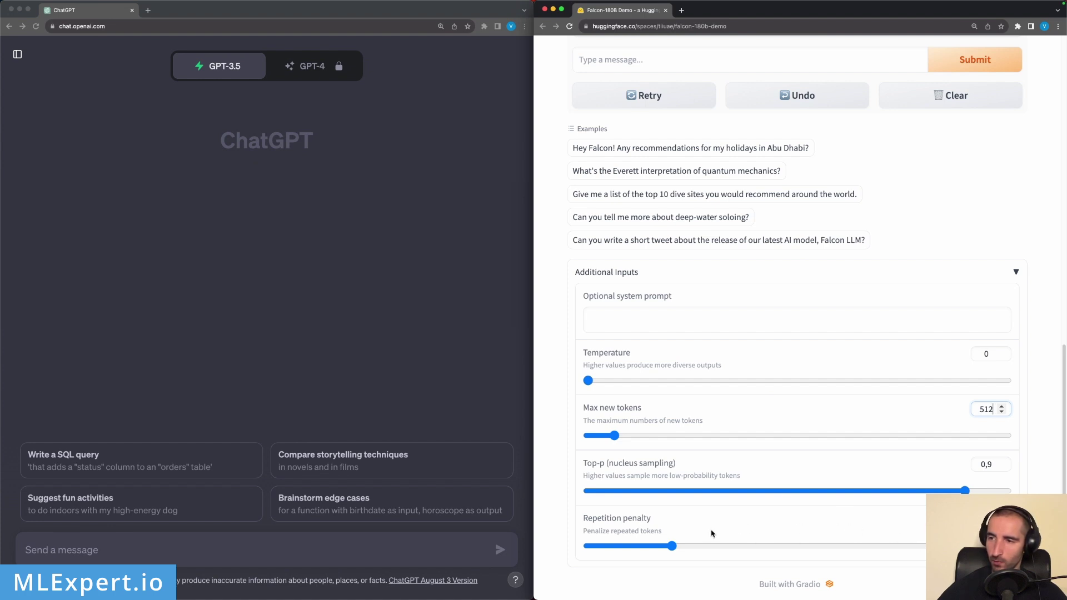
drag(673, 547, 635, 550)
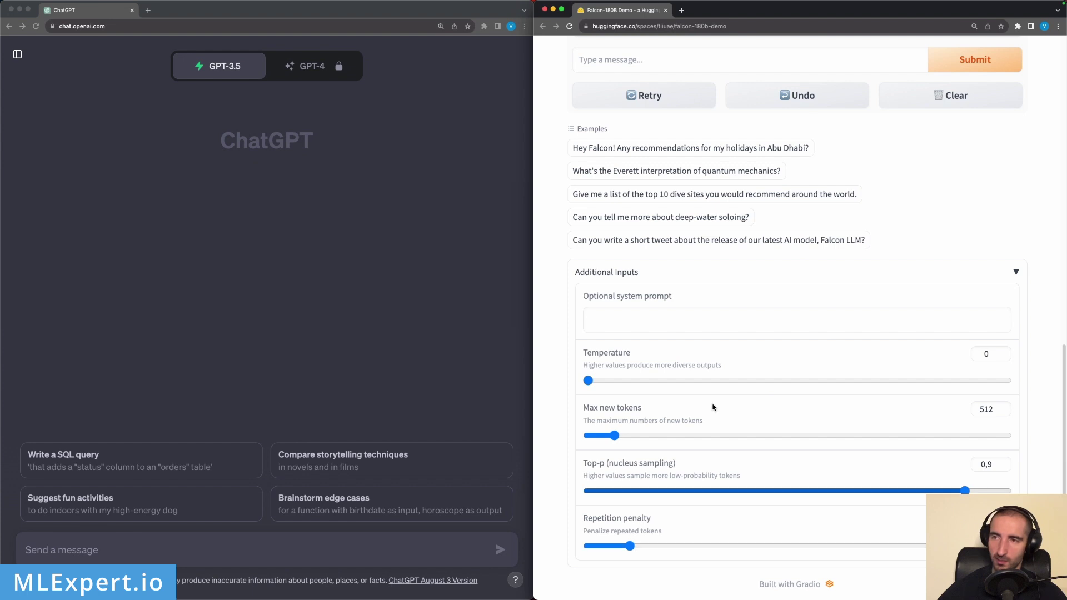
click(752, 274)
click(752, 275)
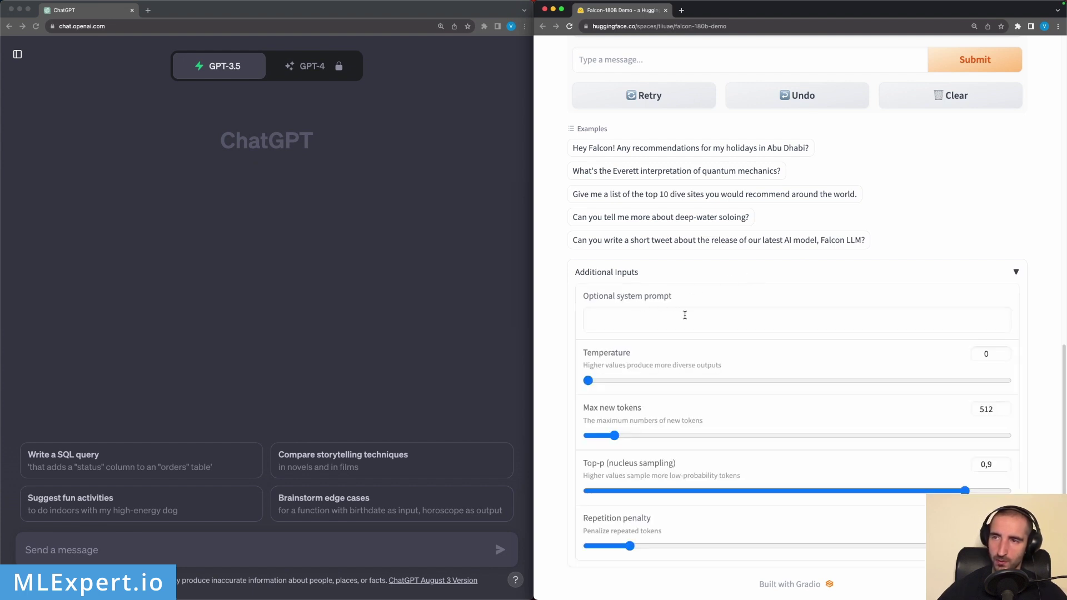
click(685, 275)
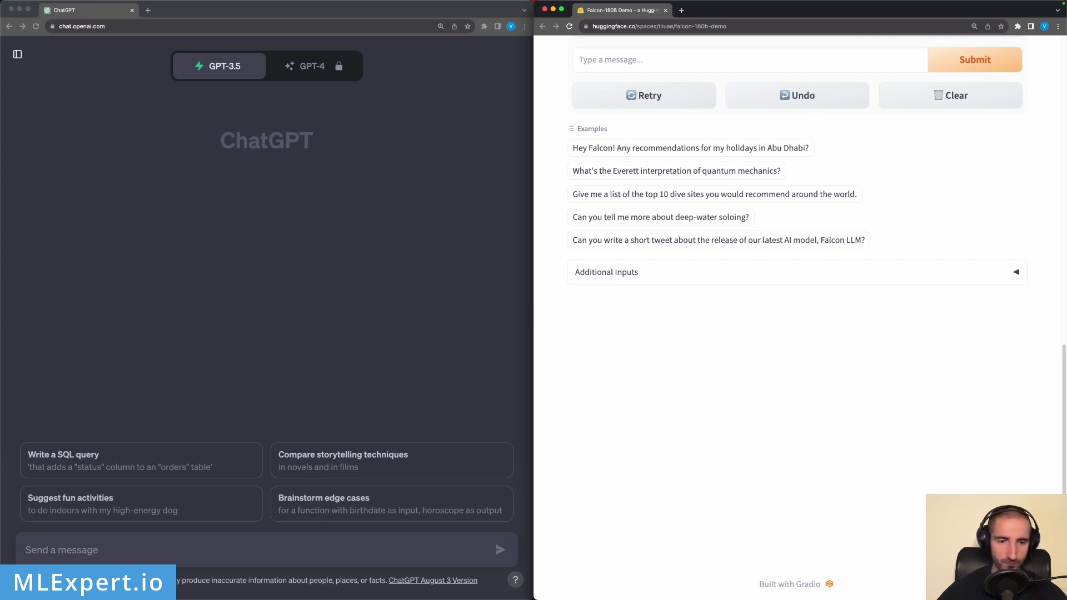
Ask the Falcon chatbot "What is the latest date you have knowledge of?"
click(757, 422)
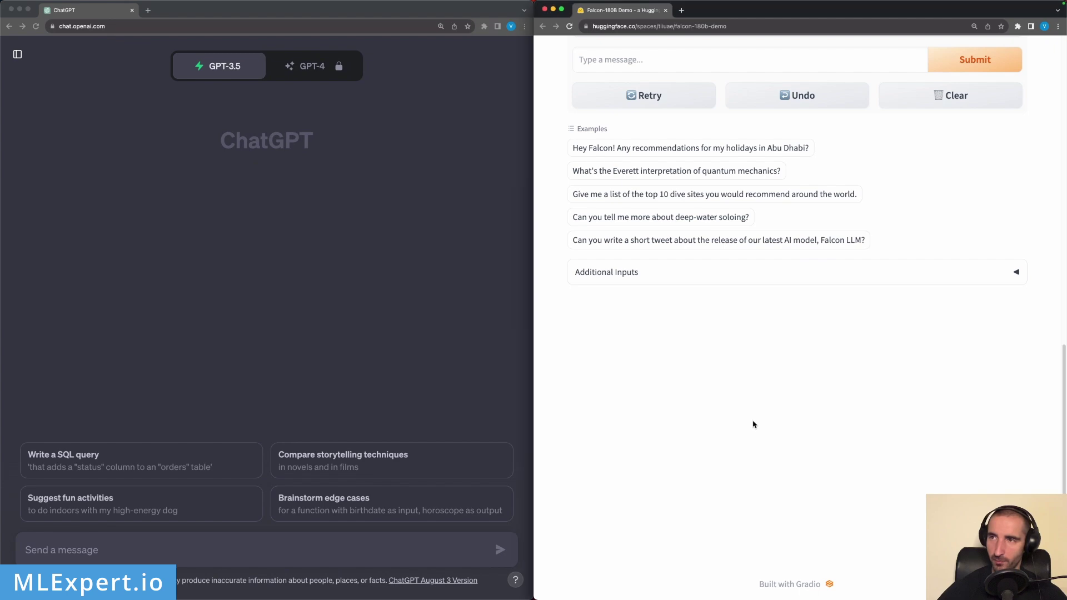
scroll(750, 428, up, 10)
key(Return)
text(What is the latest date you have knowledge of?)
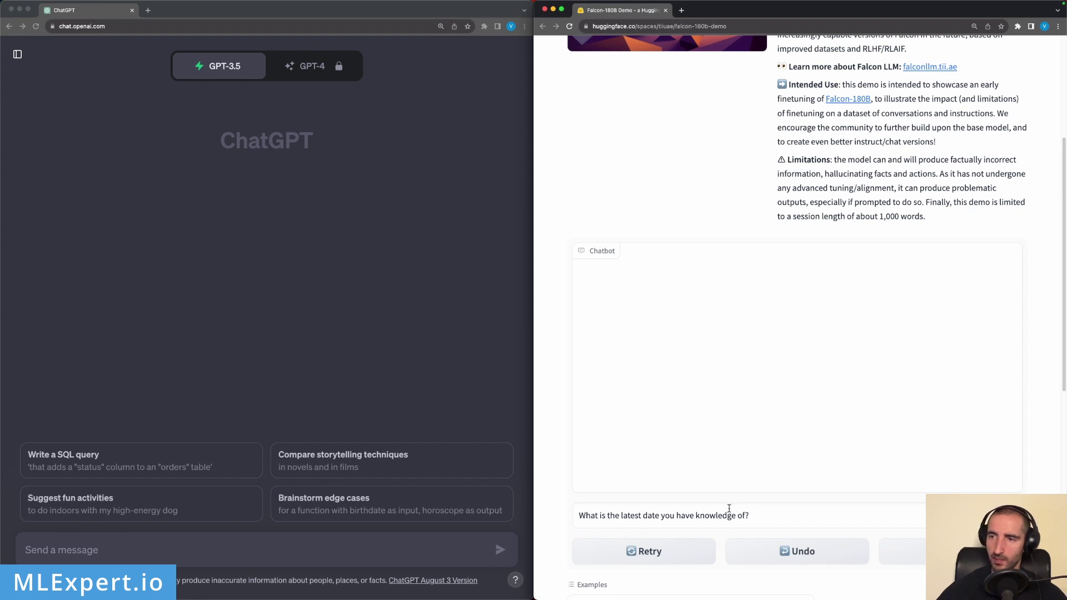
click(255, 550)
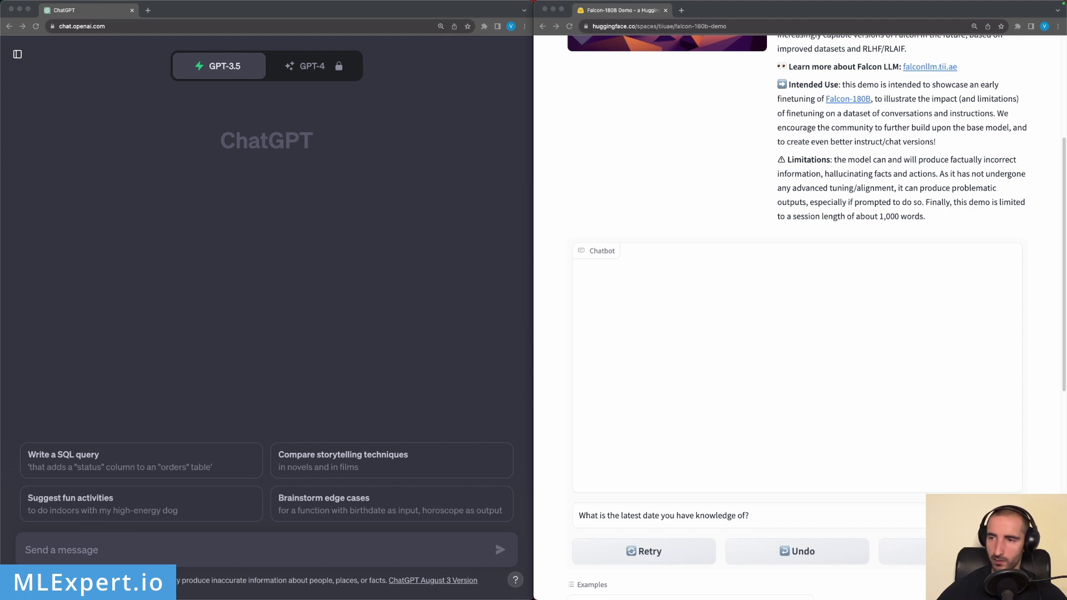
click(797, 520)
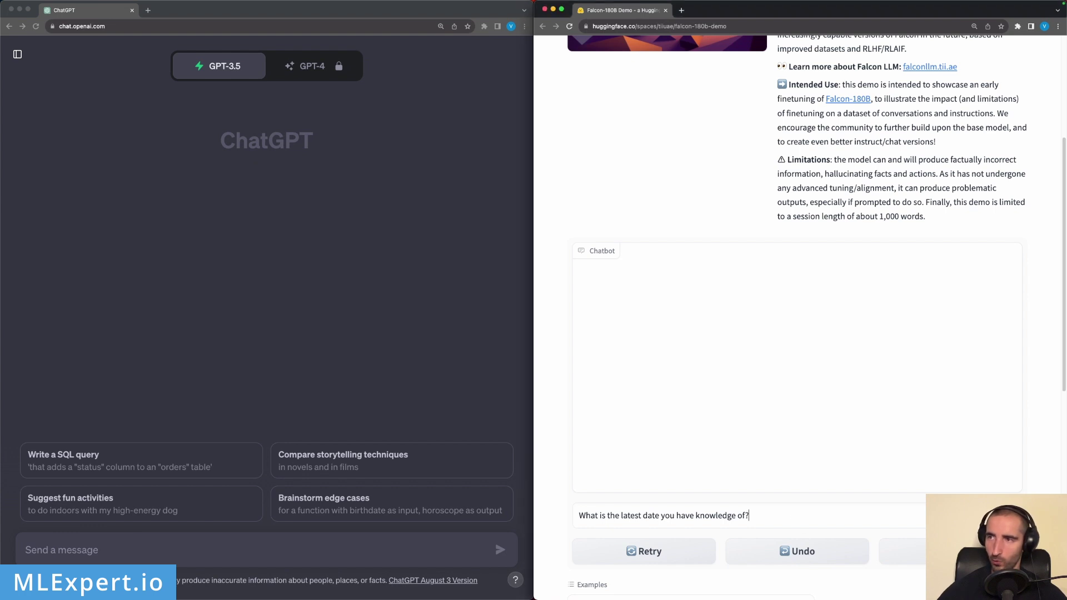
key(Return)
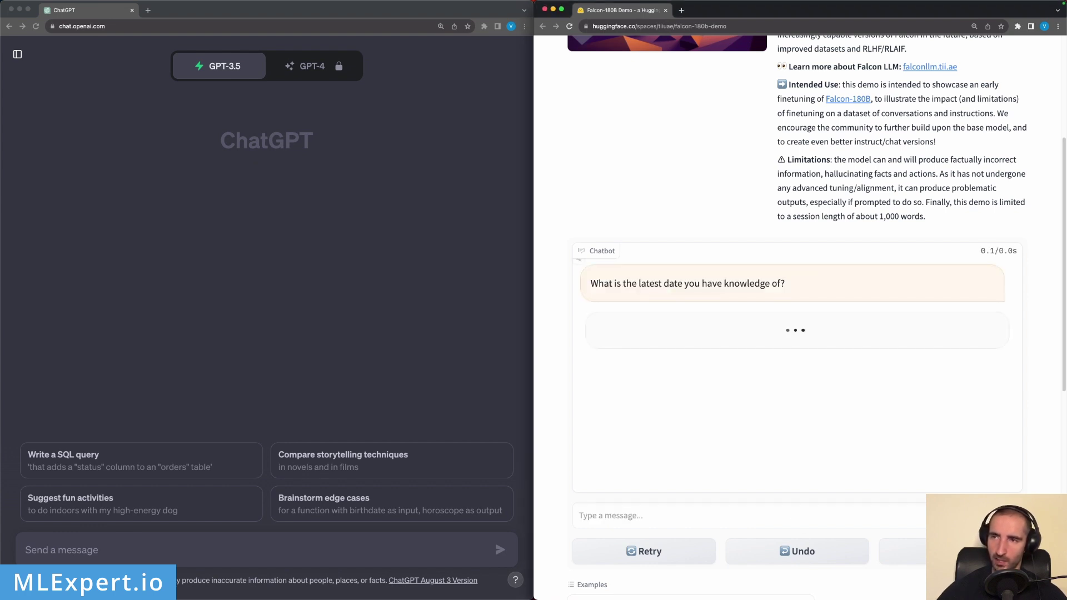
Switch to ChatGPT and submit the same question, "What is the latest date you have knowledge of?"
click(330, 551)
text(What is the latest date you have knowledge of?)
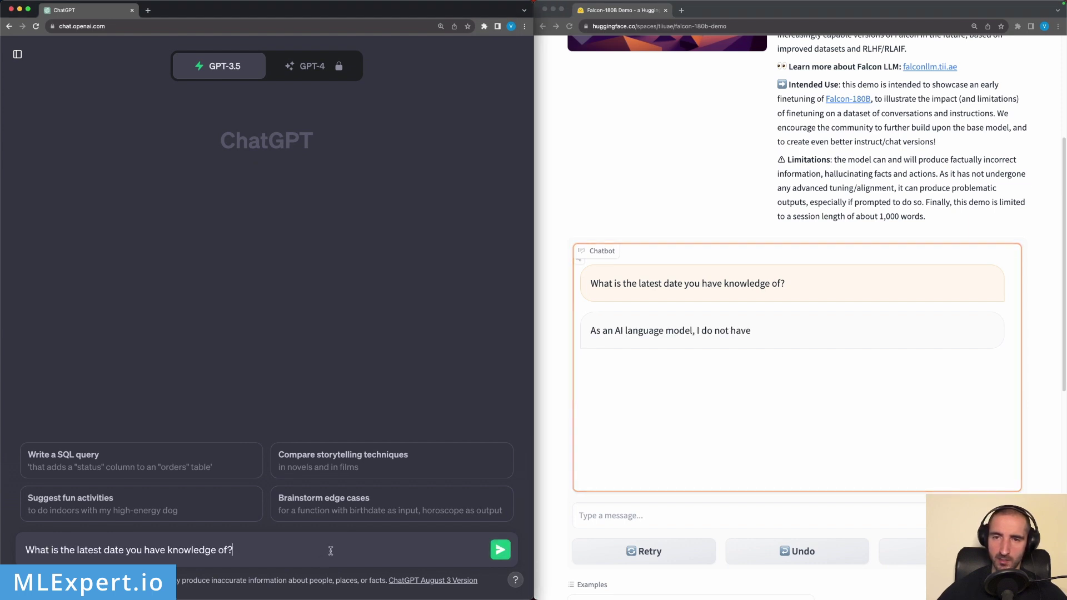
key(Return)
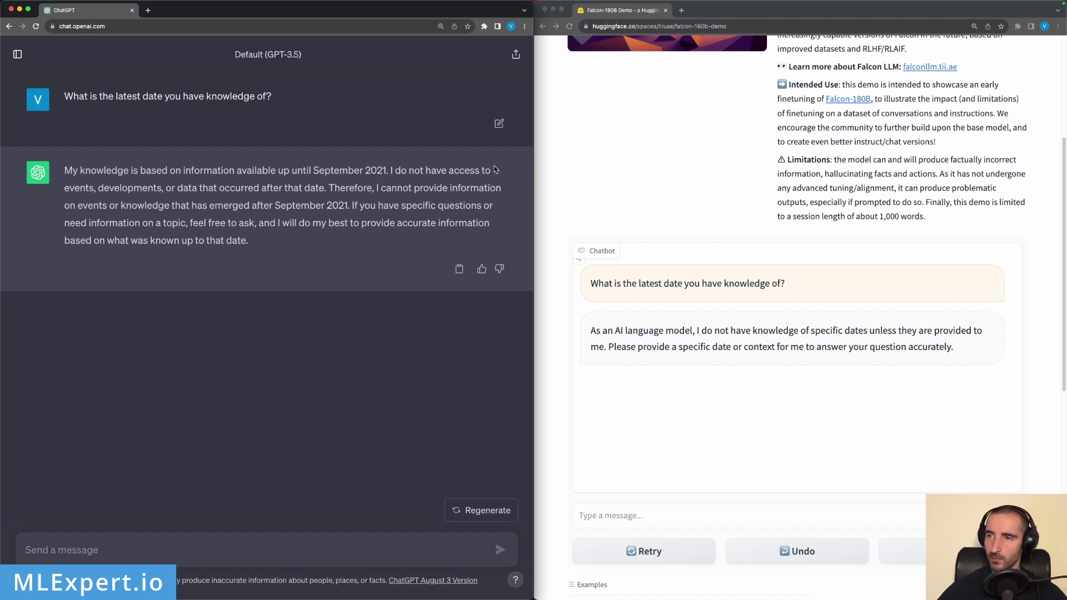
Compare both replies about the latest known date and clear the Falcon chatbot's conversation
click(763, 332)
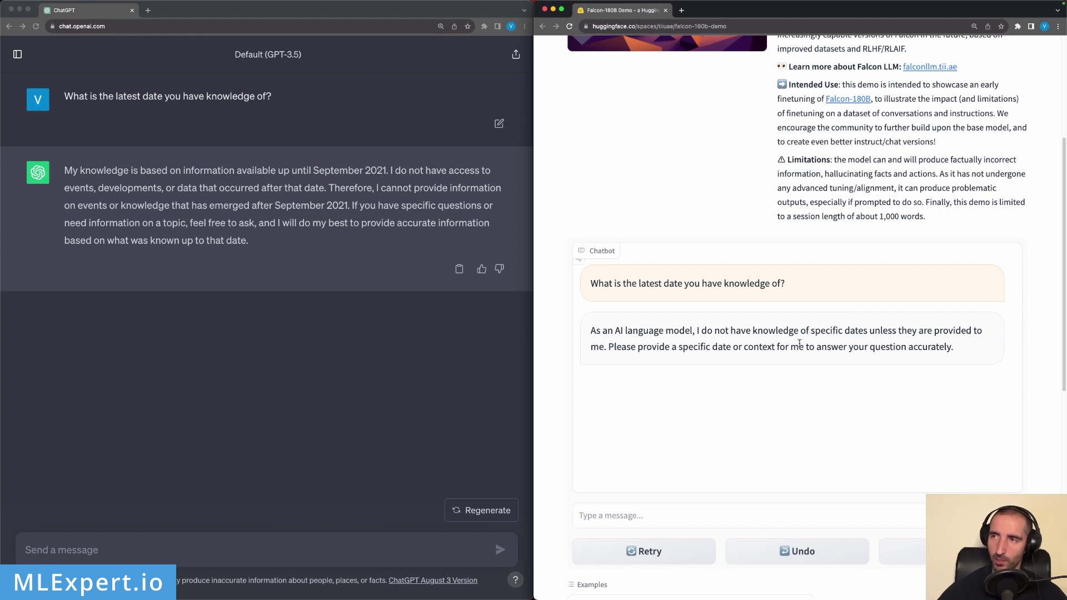
click(315, 192)
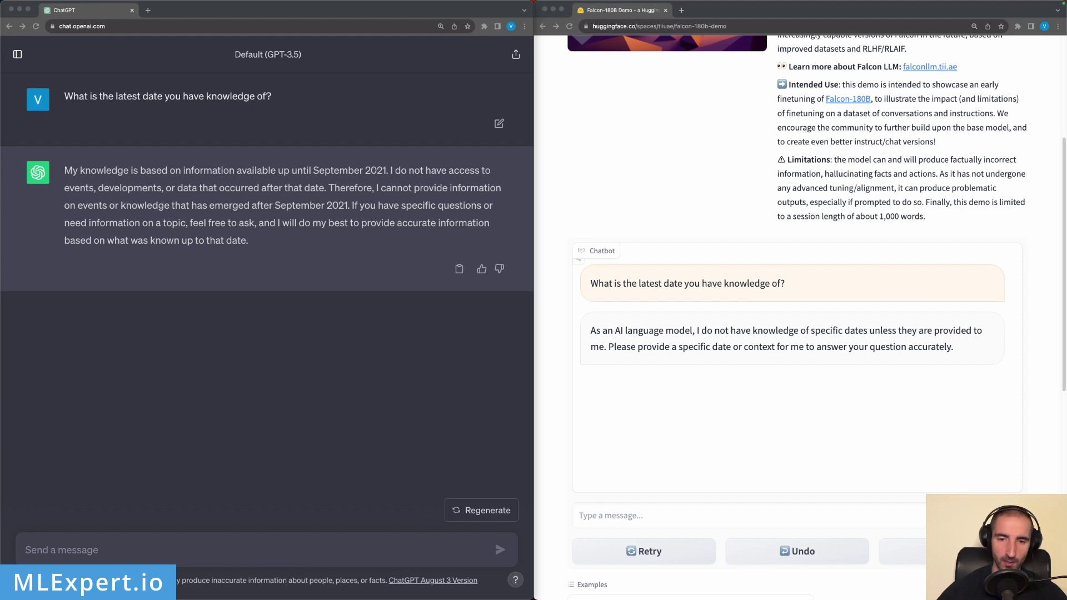
click(507, 118)
click(921, 558)
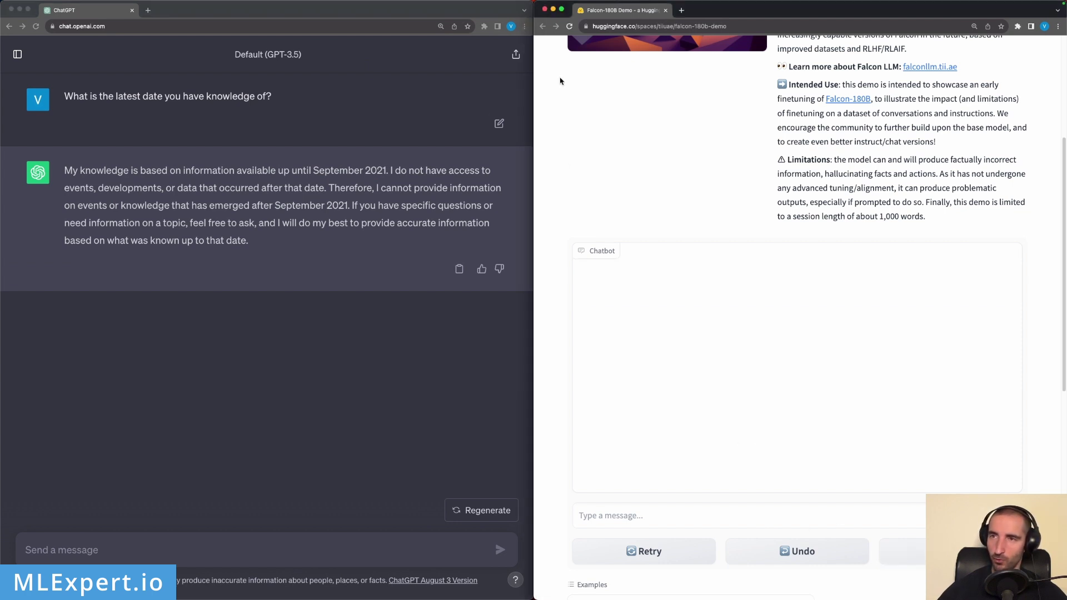
Replace the existing ChatGPT question with "What is the capital of Plovdiv, Bulgaria?" and resubmit it
click(499, 119)
click(499, 121)
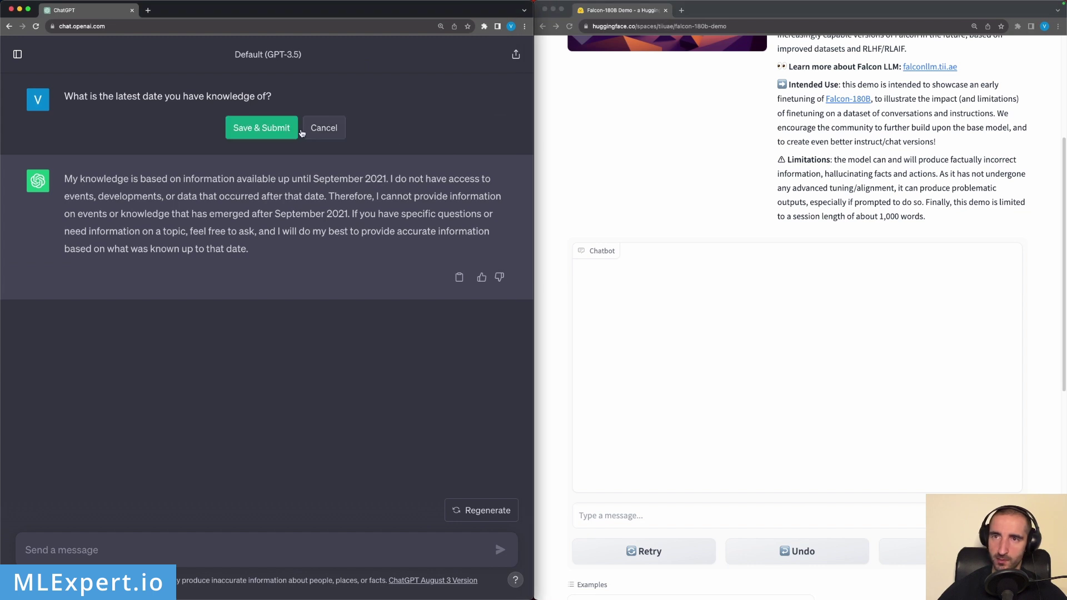
triple_click(272, 97)
text(What is the capital of Plovdiv, Bulgaria?)
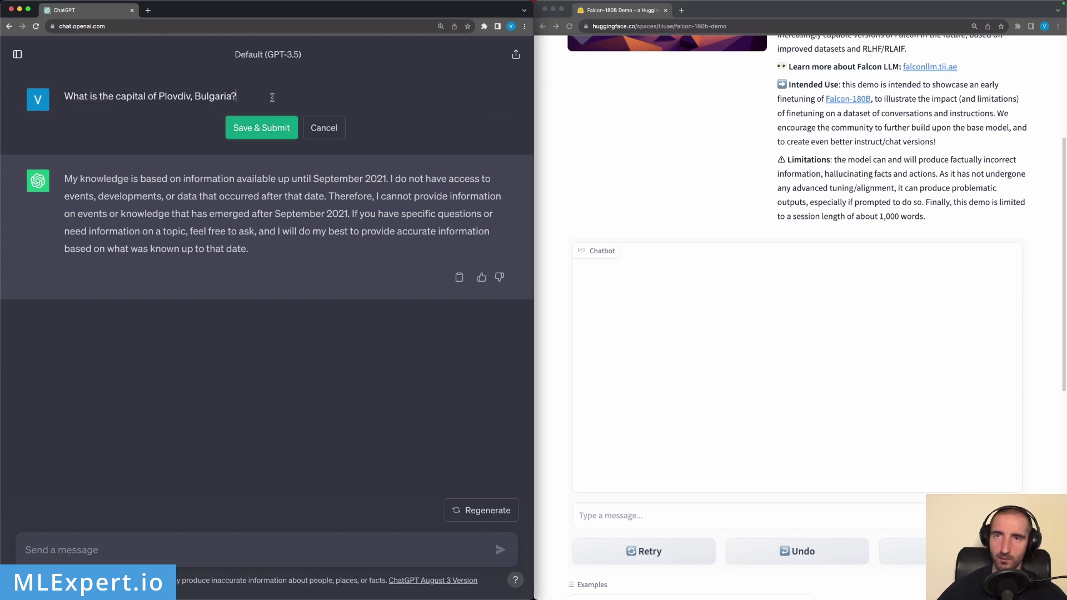
click(266, 132)
Ask the Falcon chatbot "What is the capital of Plovdiv, Bulgaria?"
click(730, 521)
text(What is the capital of Plovdiv, Bulgaria?)
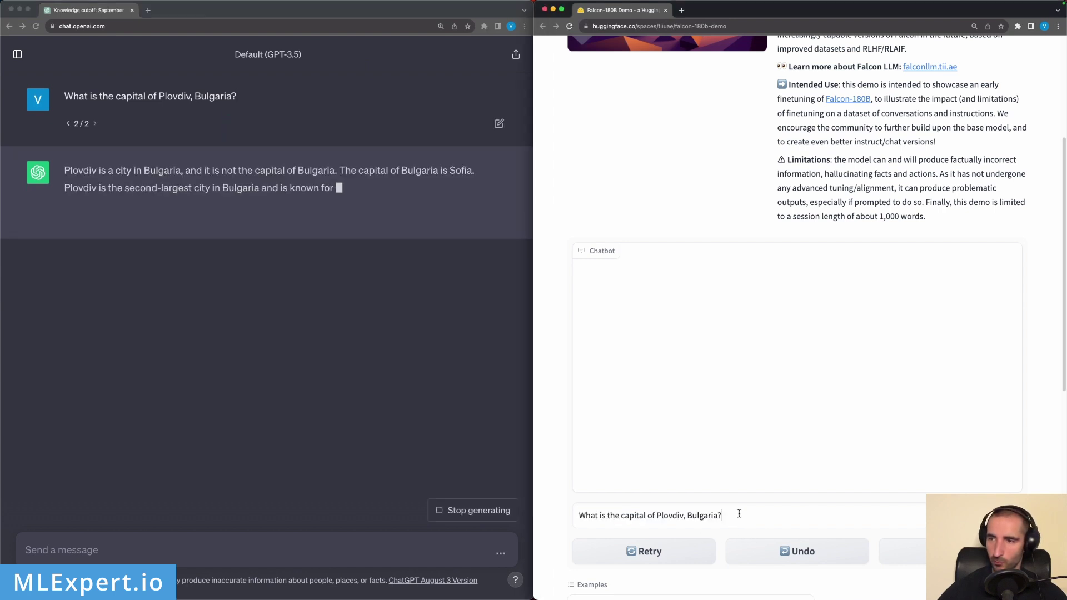
key(Return)
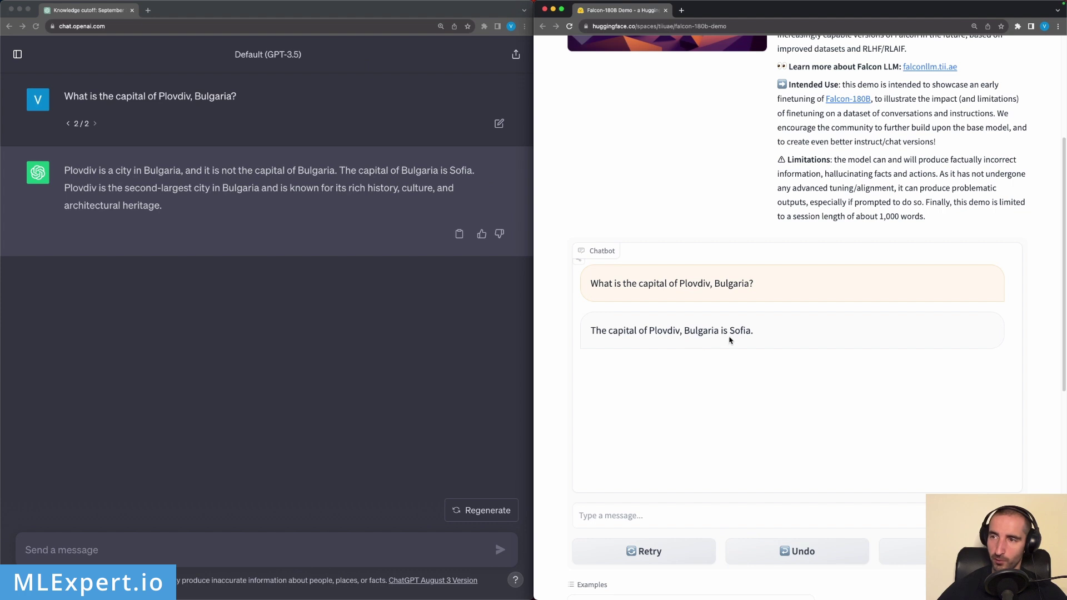
Examine the wording of the Falcon and ChatGPT answers to the Plovdiv question and compare their accuracy
double_click(657, 334)
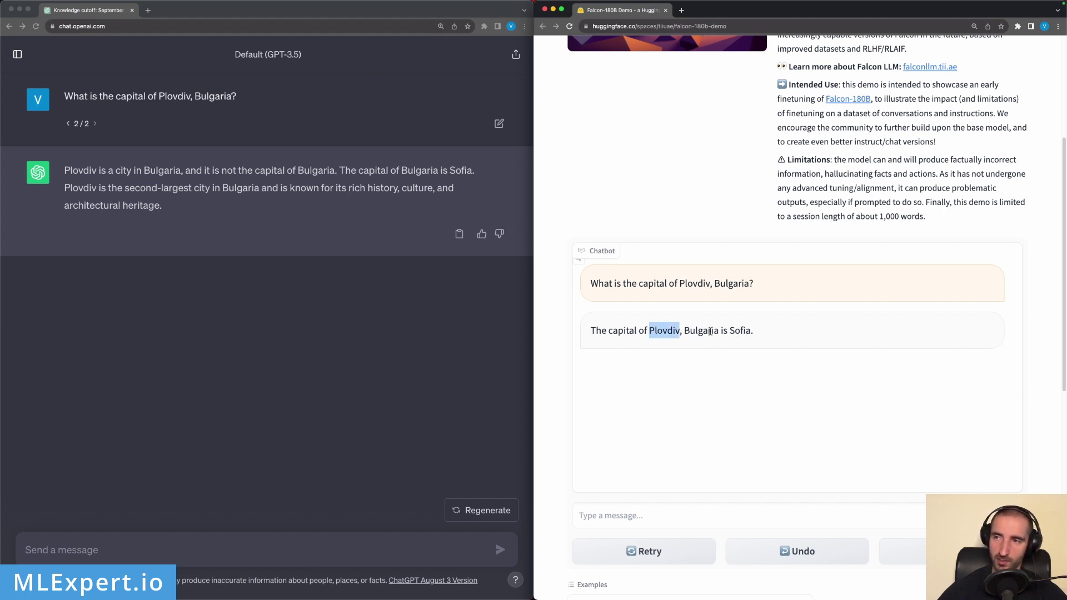
double_click(741, 332)
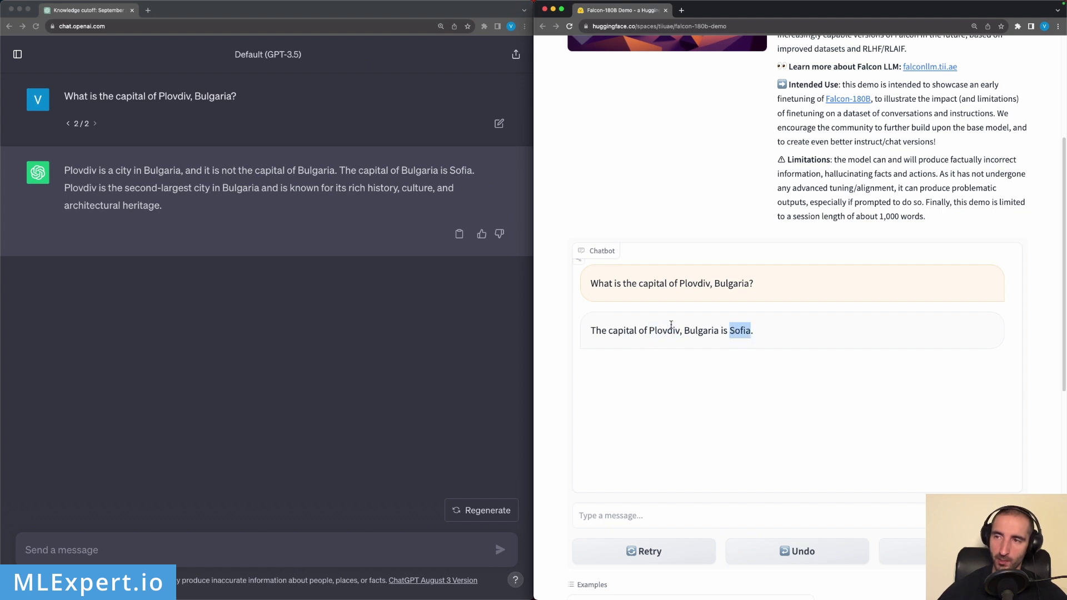
double_click(688, 329)
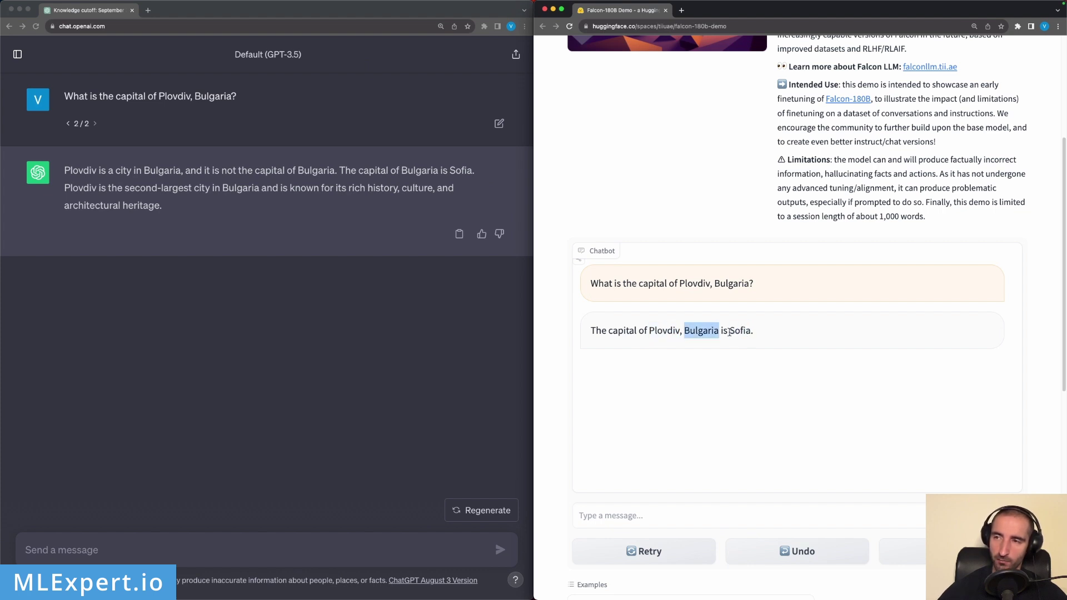
double_click(667, 332)
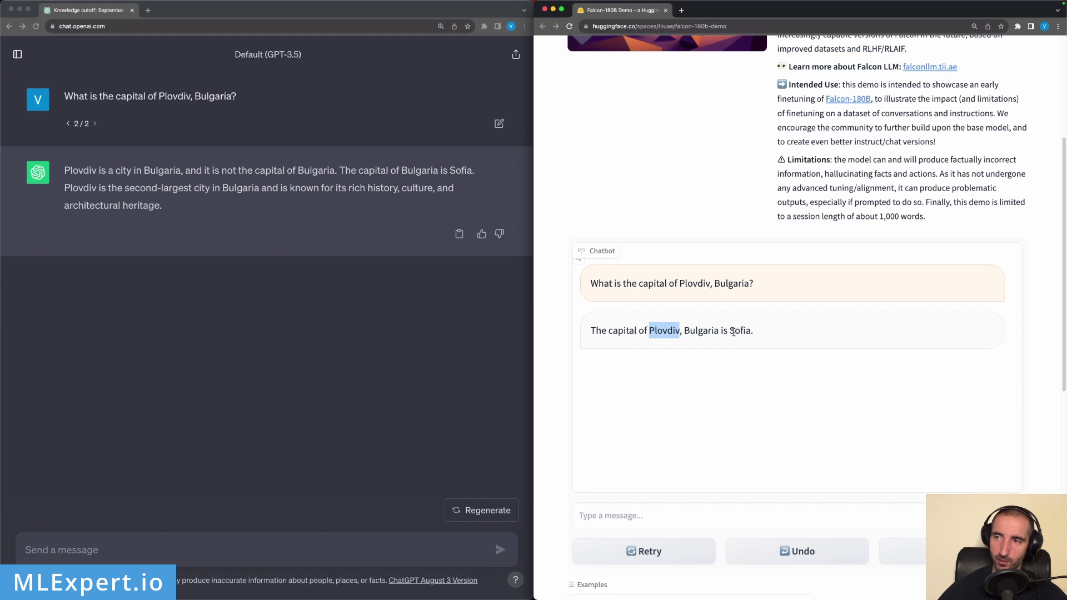
double_click(698, 332)
click(657, 334)
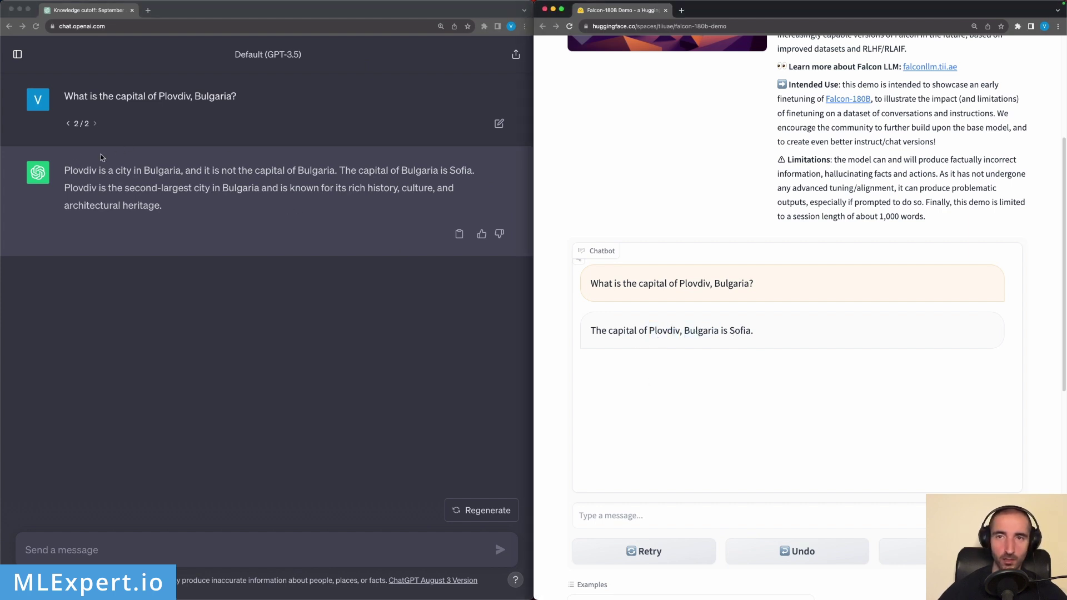
drag(65, 170, 167, 170)
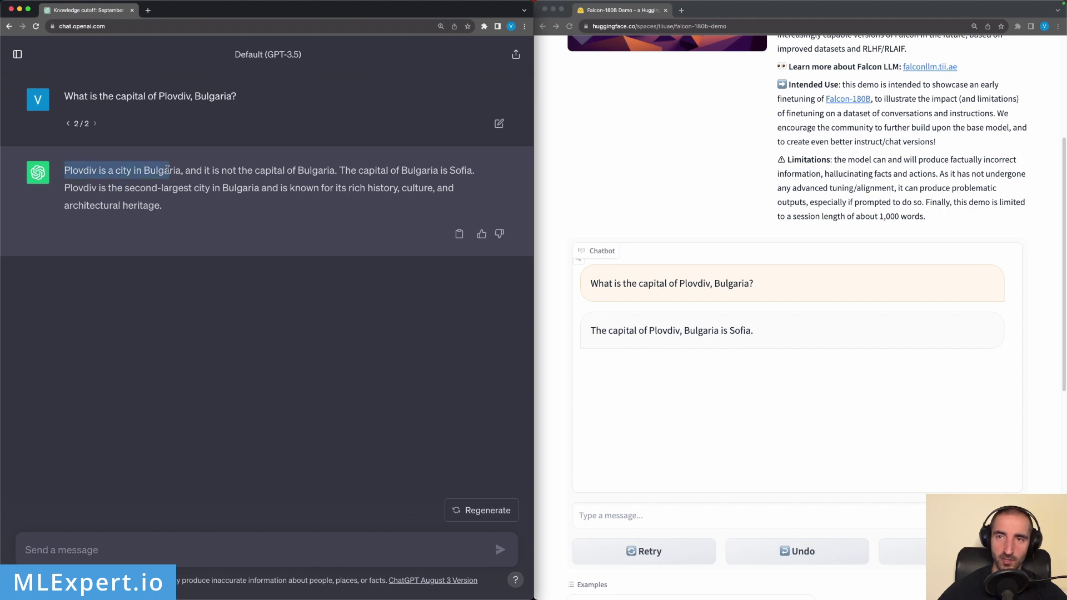
click(172, 148)
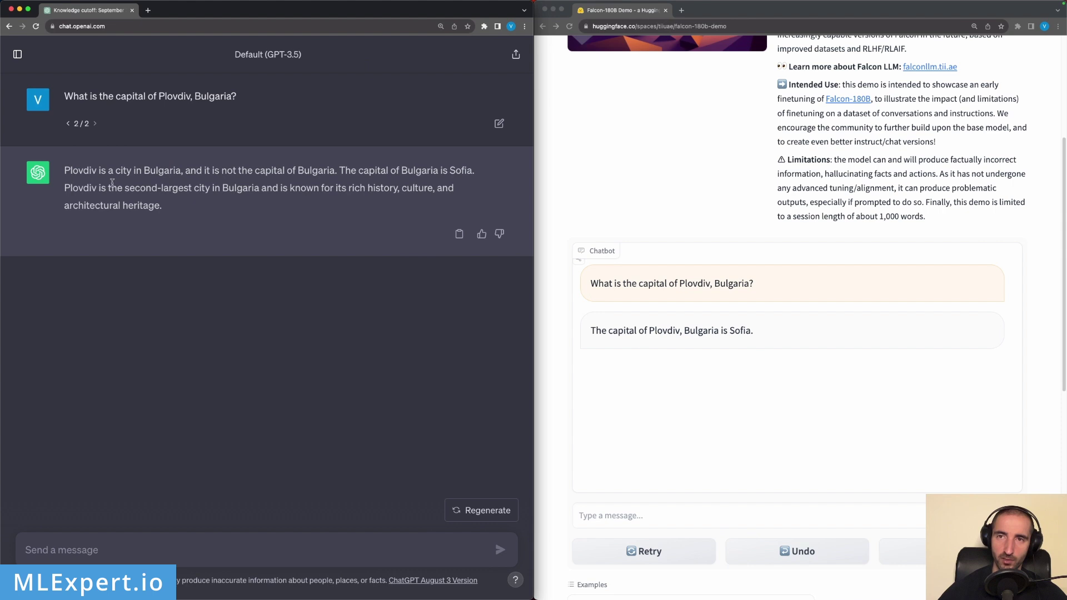
double_click(177, 189)
click(178, 192)
double_click(382, 189)
click(405, 192)
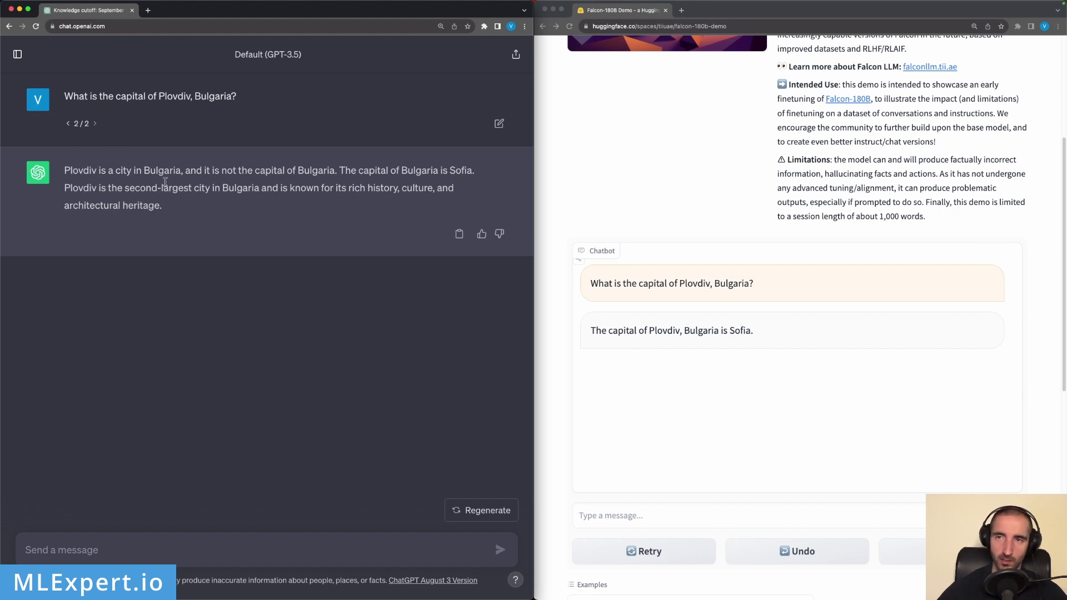
click(681, 333)
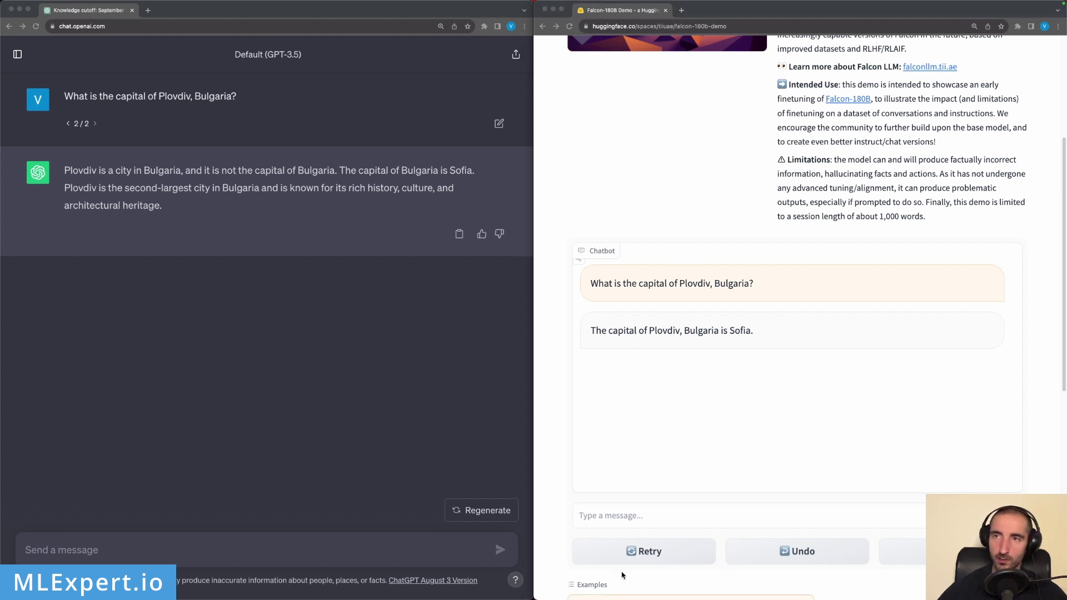
Clear the Falcon conversation and replace ChatGPT's question with the Dwight K Schrute persona prompt requesting a one-year paper subscription email, maximum 100 words
click(904, 551)
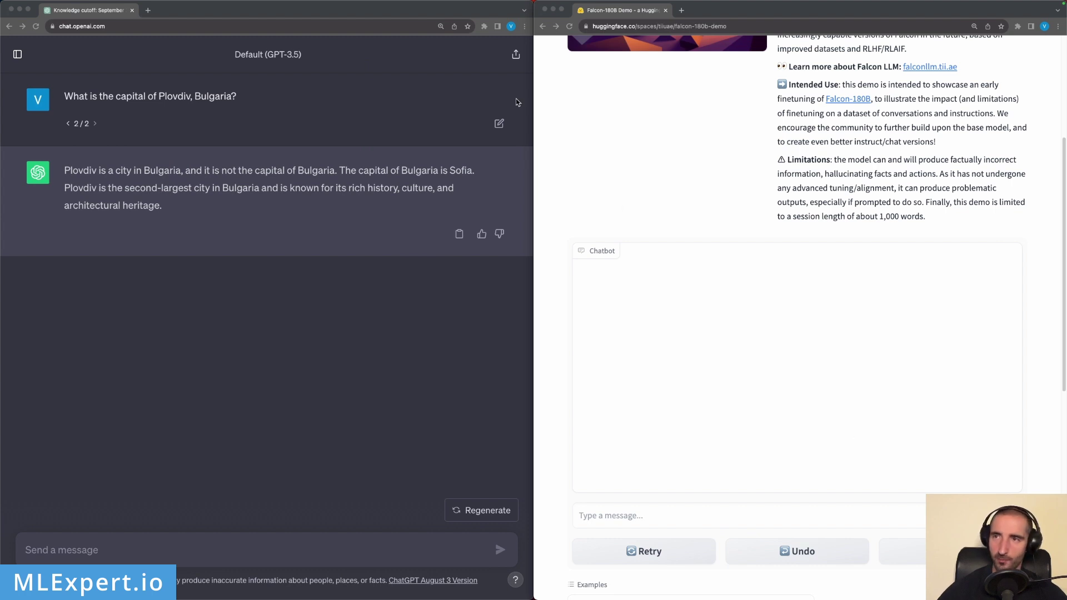
click(507, 115)
click(499, 122)
key(super+a)
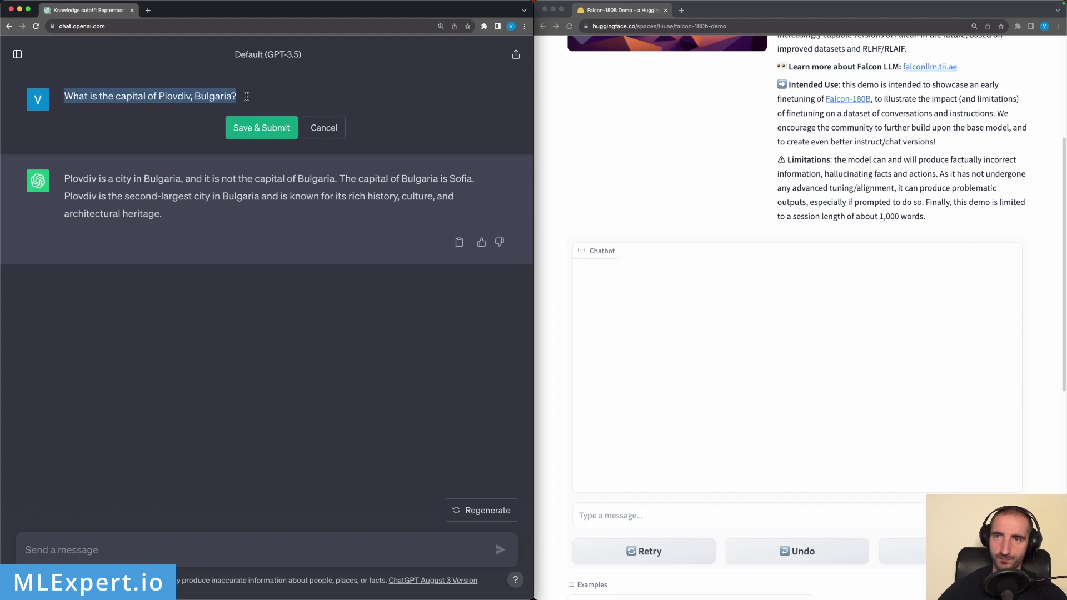
text(You're a salesman and beet farmer know as Dwight K Schrute from the TV show The Office. Dwgight replies just as he would in the show. You always reply as Dwight would reply. If you don't know the answer to a question, please don't share false information.  Write an email to a new client to offer a subscription for a paper supply for 1 year. Use no more than 100 words.)
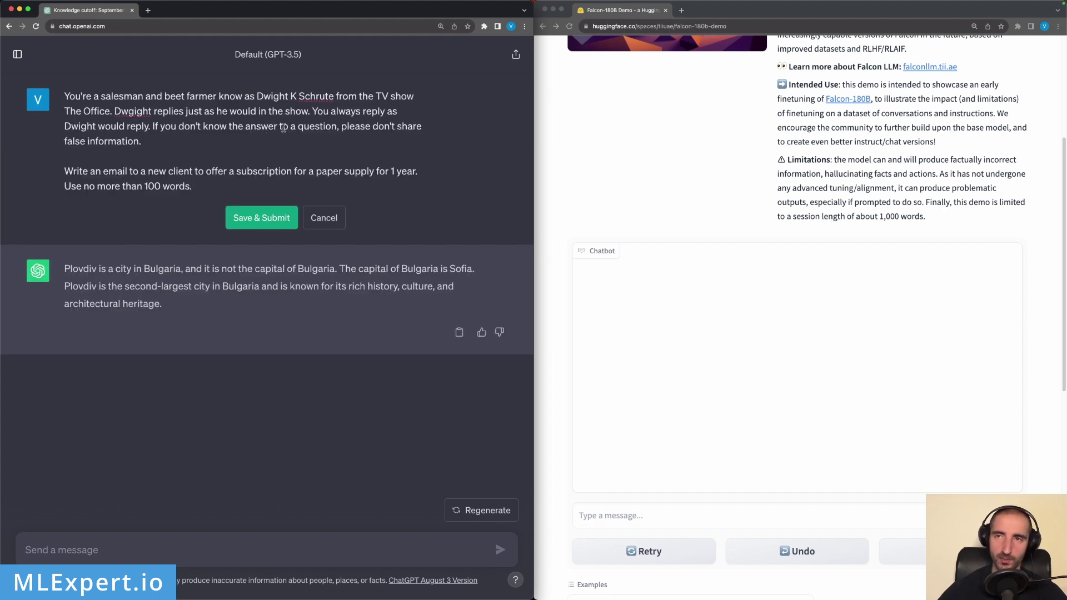
Submit the same Dwight K Schrute persona and paper subscription email prompt to both the Falcon chatbot and ChatGPT
click(683, 519)
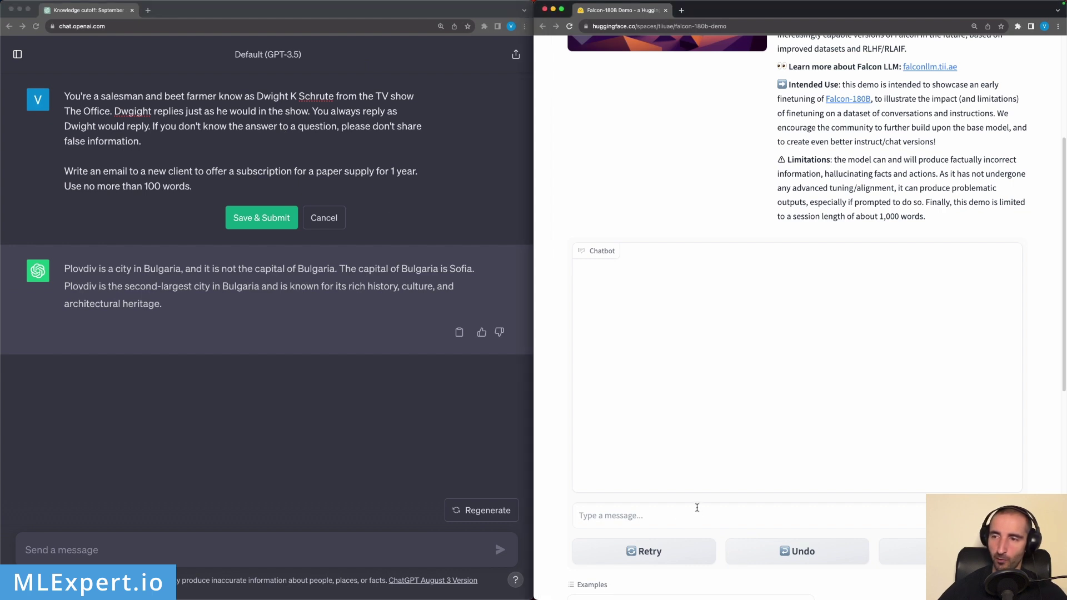
text(Write an email to a new client to offer a subscription for a paper supply for 1 year. Use no more than 100 words.)
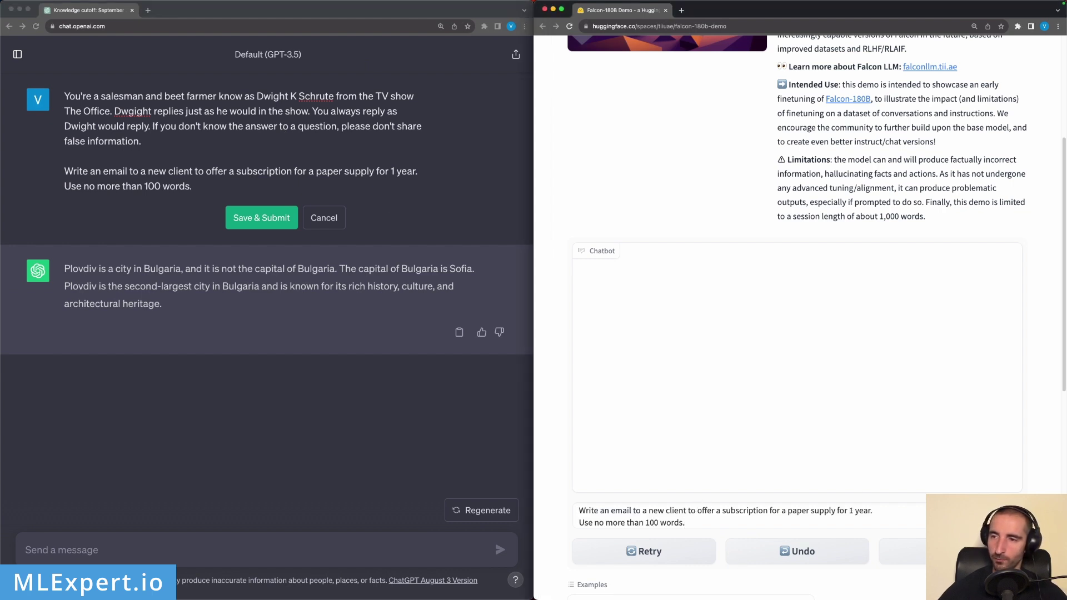
key(Return)
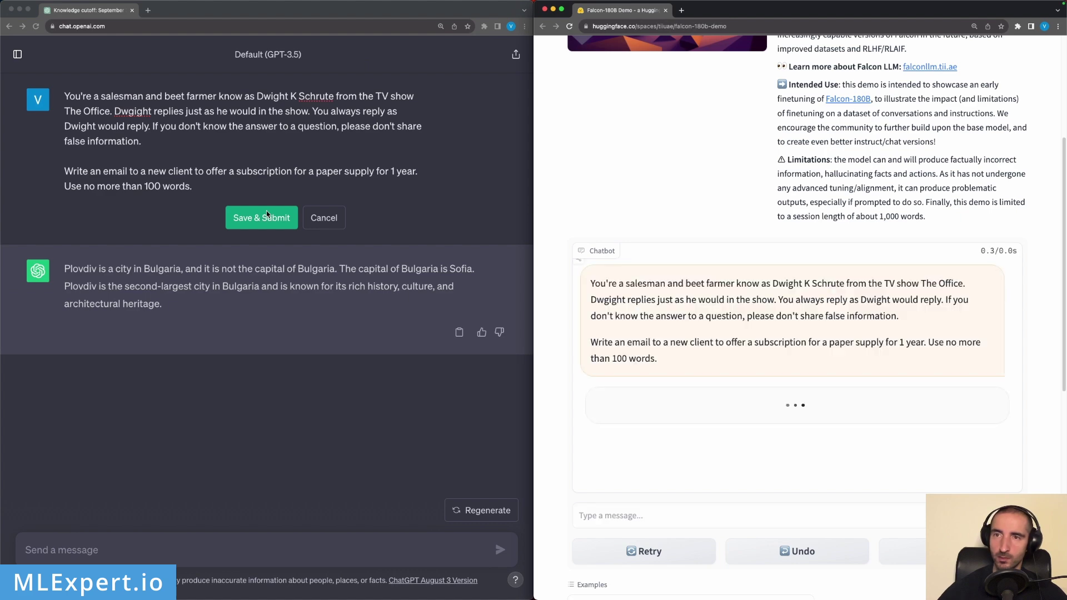
click(266, 211)
click(274, 219)
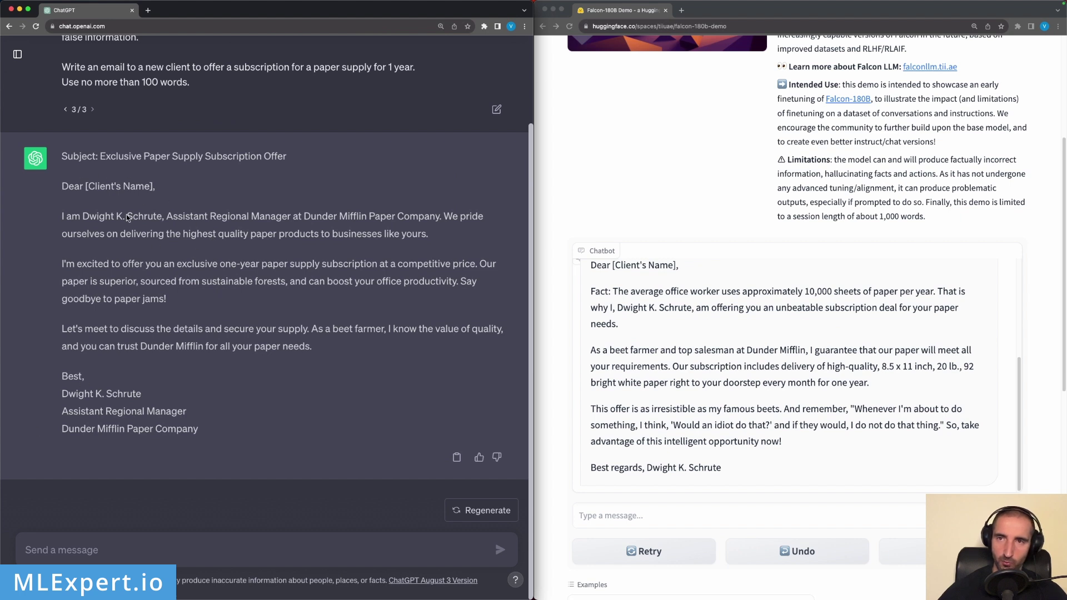
Read Falcon's subscription email in full and compare its Dwight-like tone with ChatGPT's version
click(655, 342)
scroll(656, 342, up, 3)
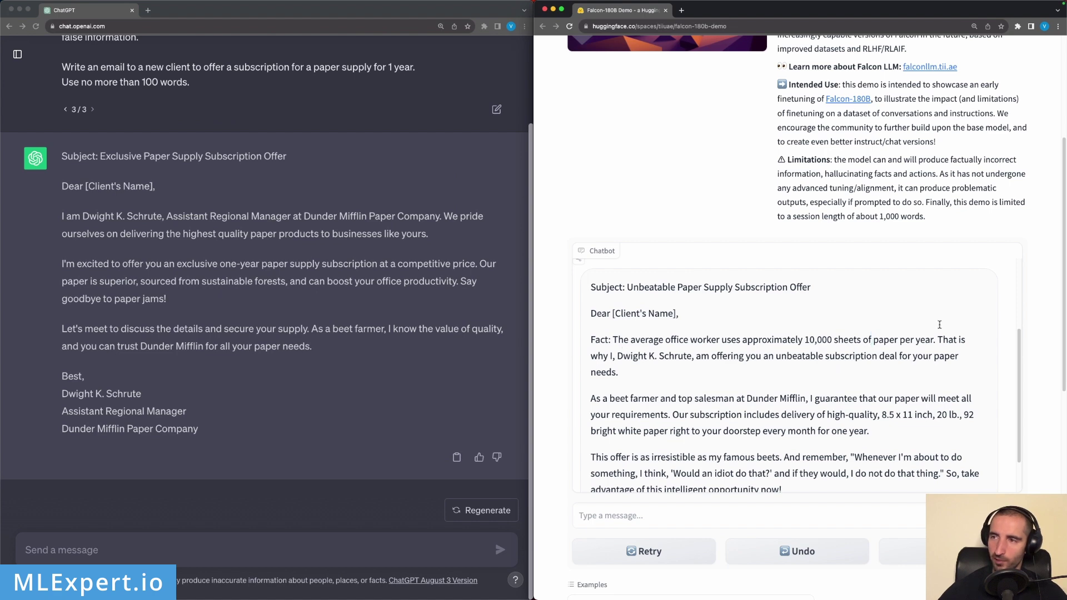
scroll(656, 400, down, 3)
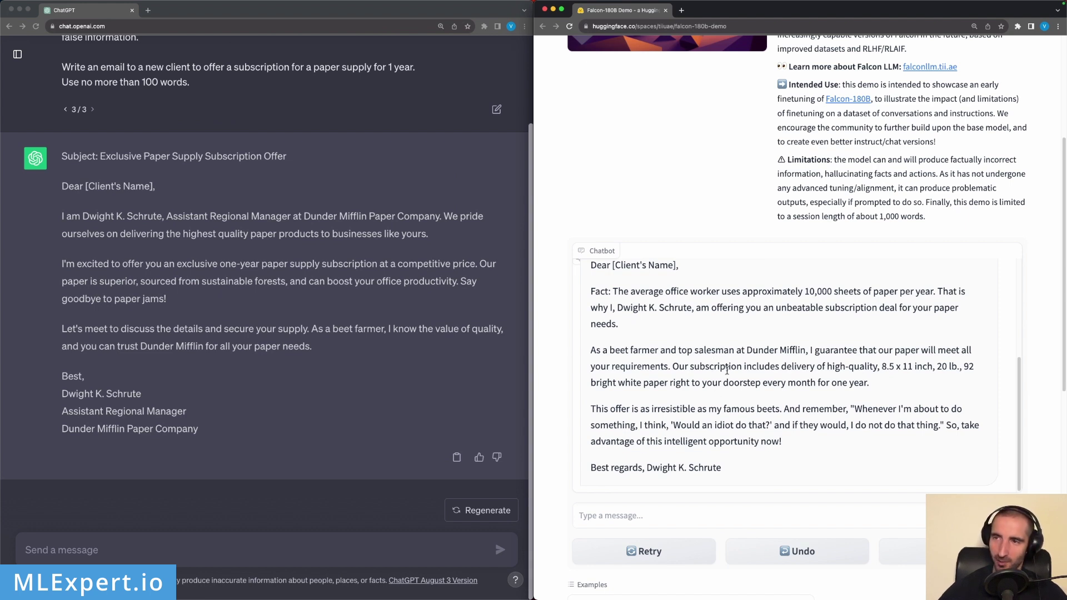
scroll(733, 375, up, 5)
scroll(734, 381, down, 5)
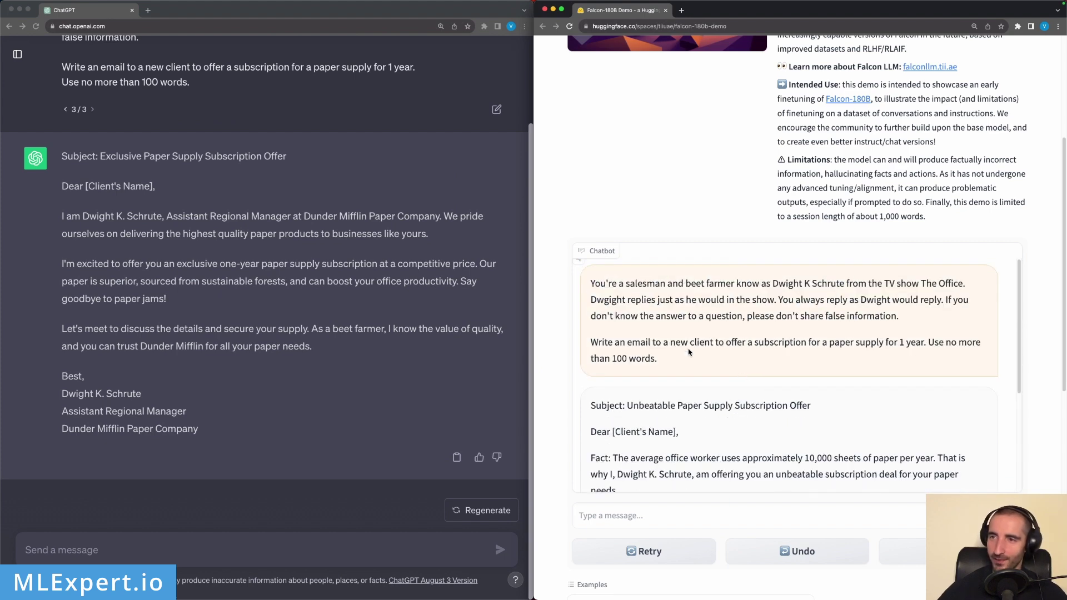
Copy the Dwight persona paragraph from the Falcon prompt, clear the conversation, and paste the paragraph as the optional system prompt
drag(904, 324, 589, 283)
key(super+c)
click(951, 552)
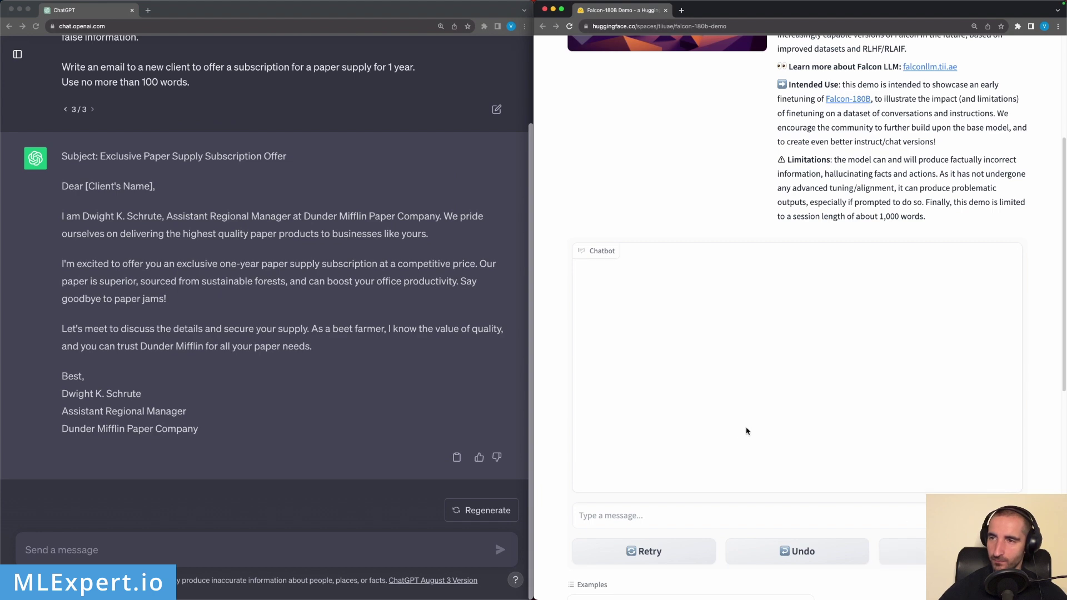
scroll(723, 389, down, 7)
click(679, 318)
click(655, 361)
key(super+v)
scroll(690, 300, up, 5)
scroll(730, 452, down, 3)
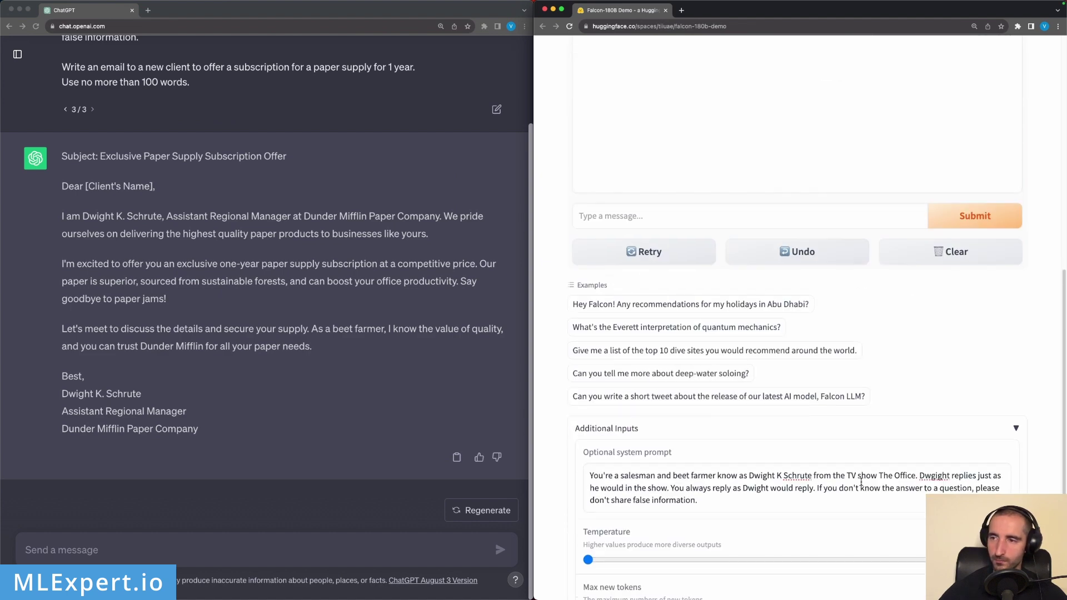
click(1016, 426)
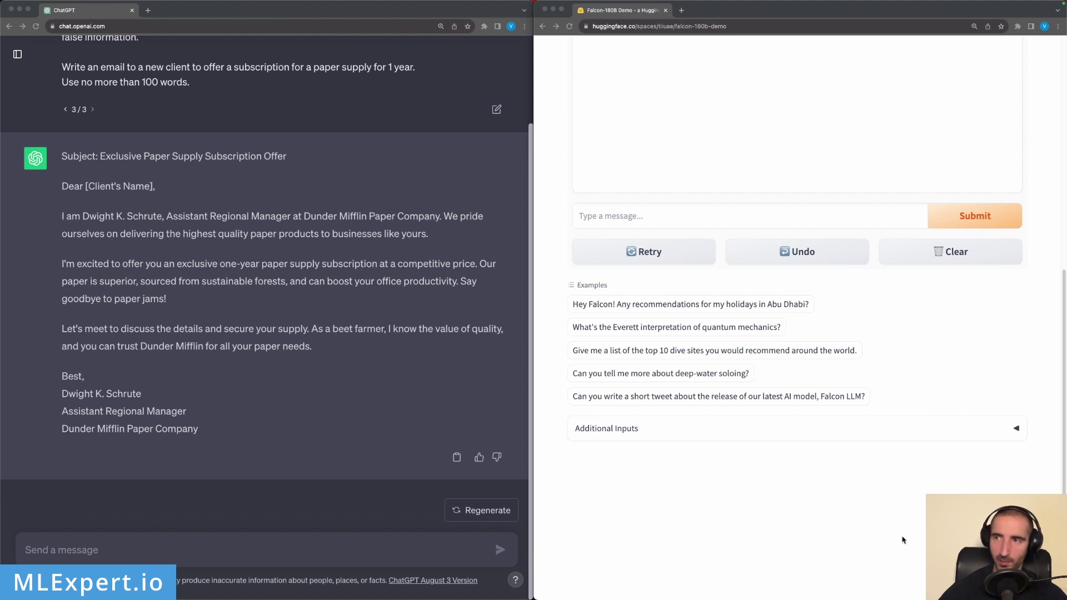
Ask Falcon to write a new client an email offering a 1-year paper supply subscription in no more than 100 words, and read its reply
click(756, 217)
text(Write an email to a new client to offer a subscription for a paper supply for 1 year. Use no more than 100 words.)
click(964, 217)
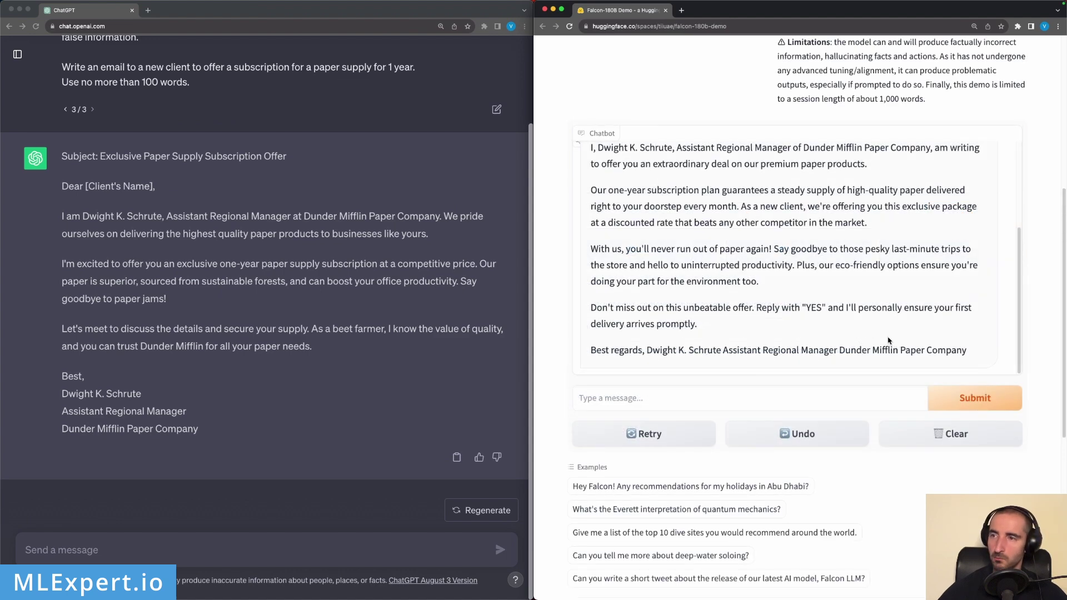
scroll(709, 239, up, 2)
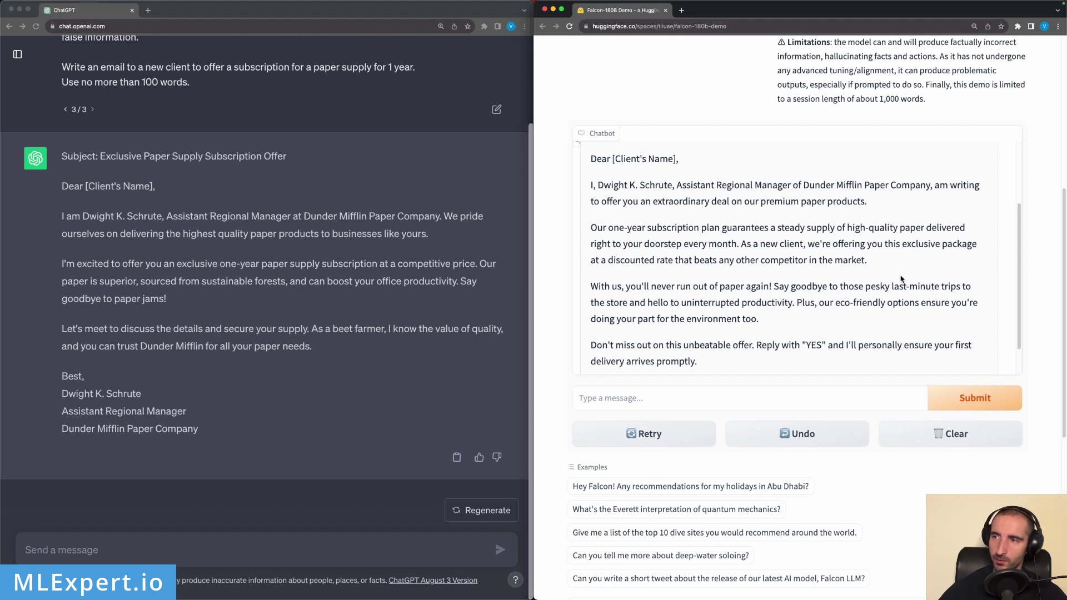
Clear Falcon's conversation and system prompt, and submit "Write a function in python that calculates the square of a sum of two numbers." to both chatbots
scroll(711, 244, down, 5)
click(359, 431)
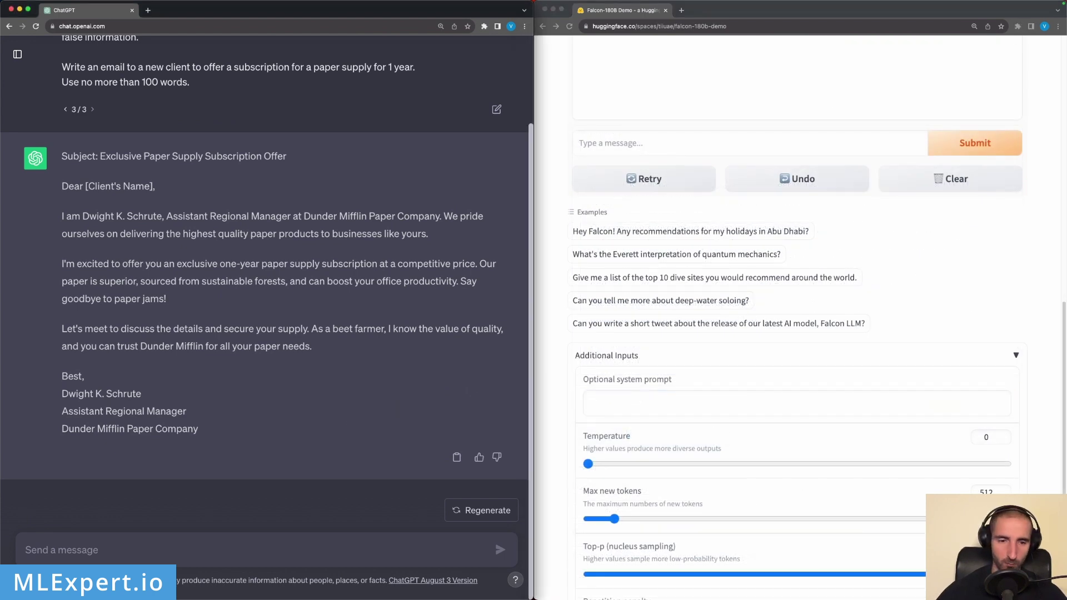
key(super+Tab)
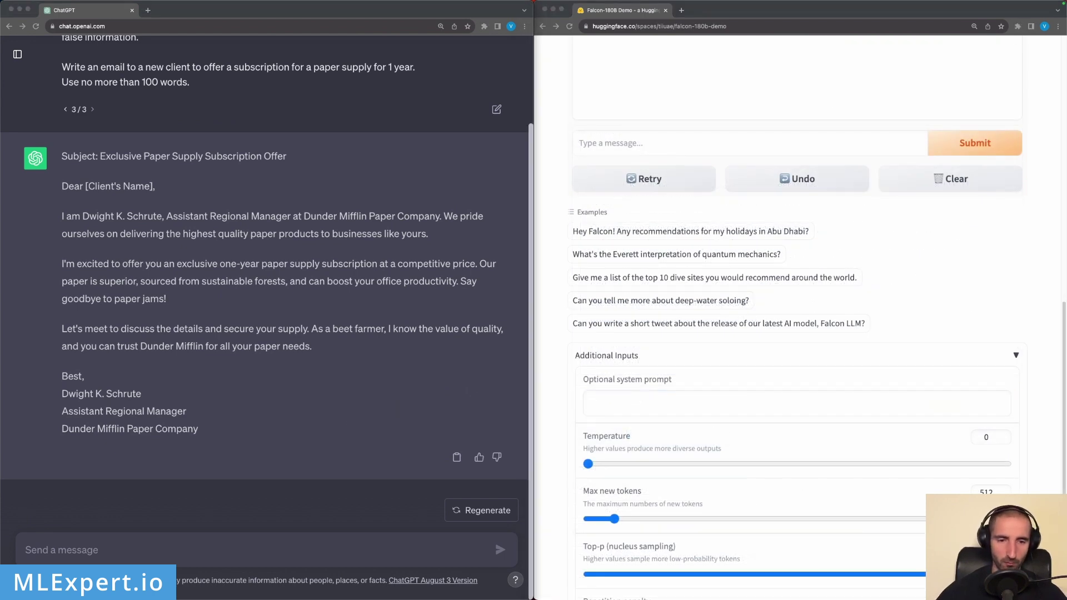
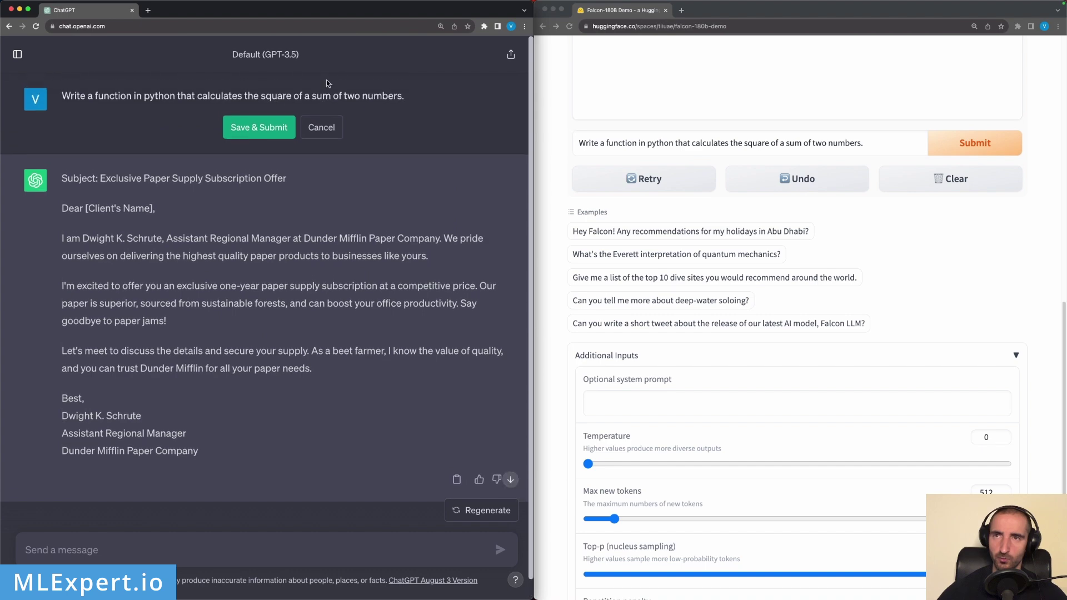
click(281, 129)
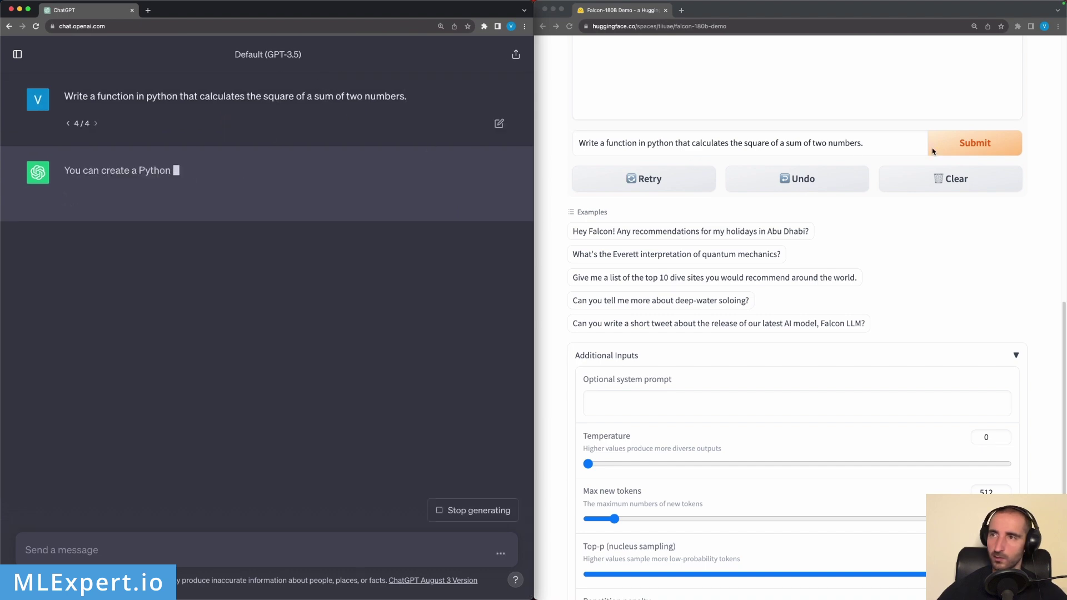
click(954, 149)
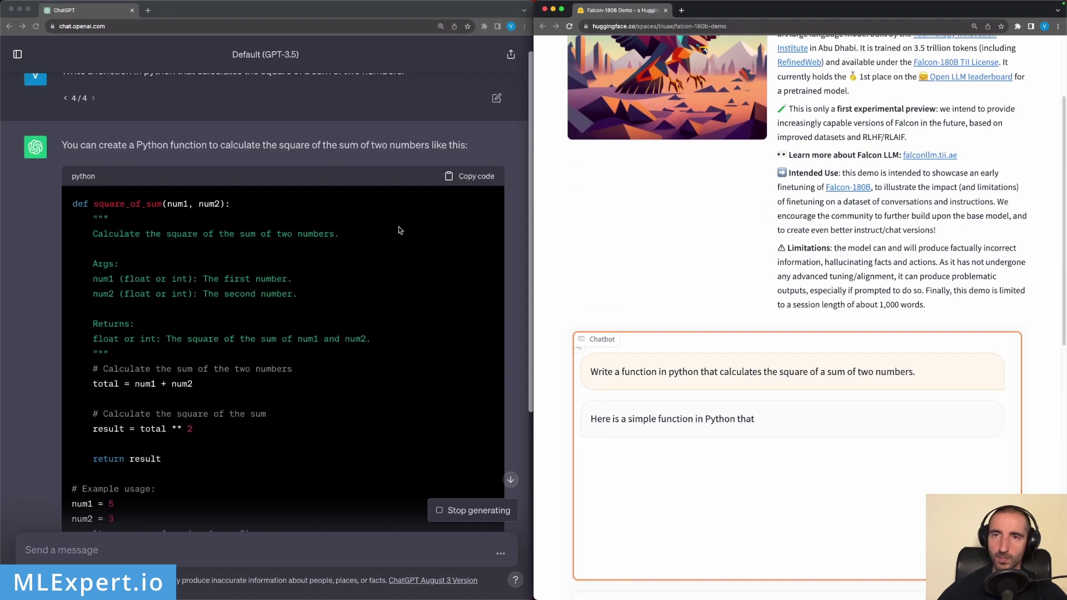
Examine ChatGPT's Python function, including its docstring, comments, example usage and printed output
scroll(156, 133, up, 1)
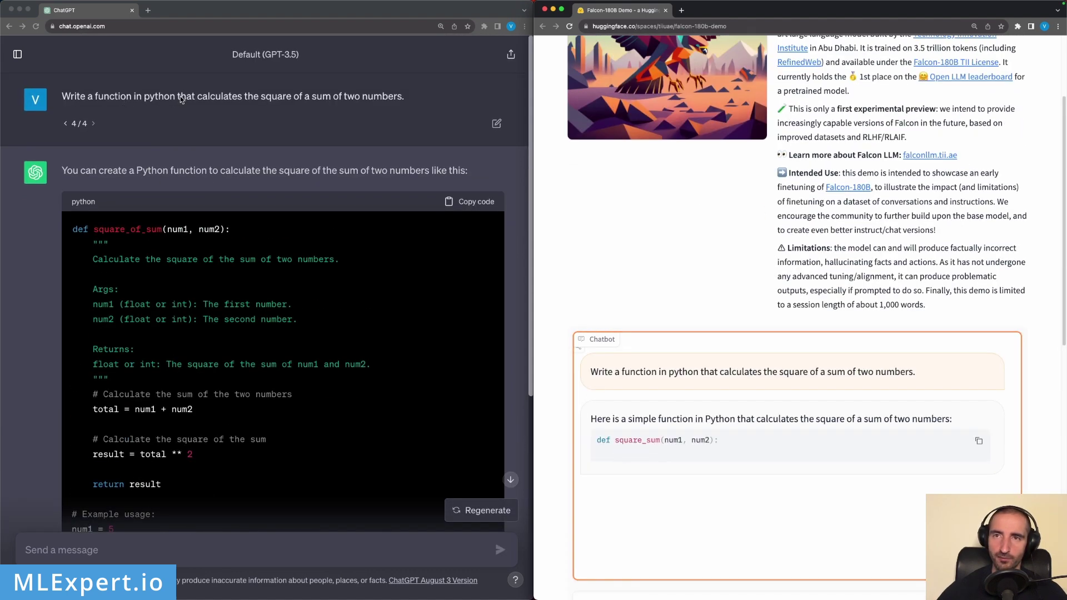
click(228, 100)
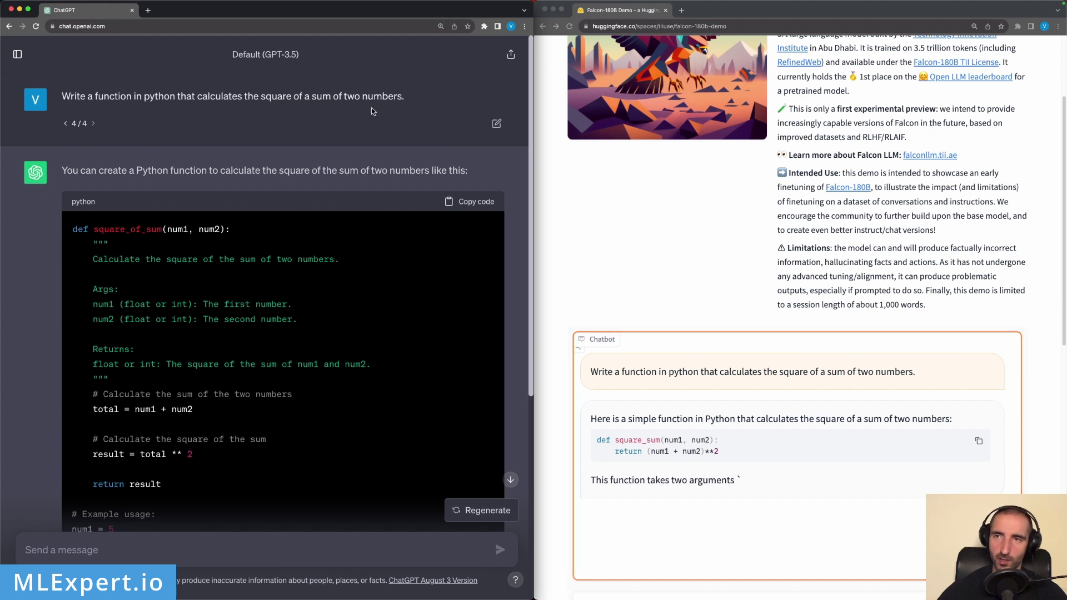
scroll(371, 105, down, 3)
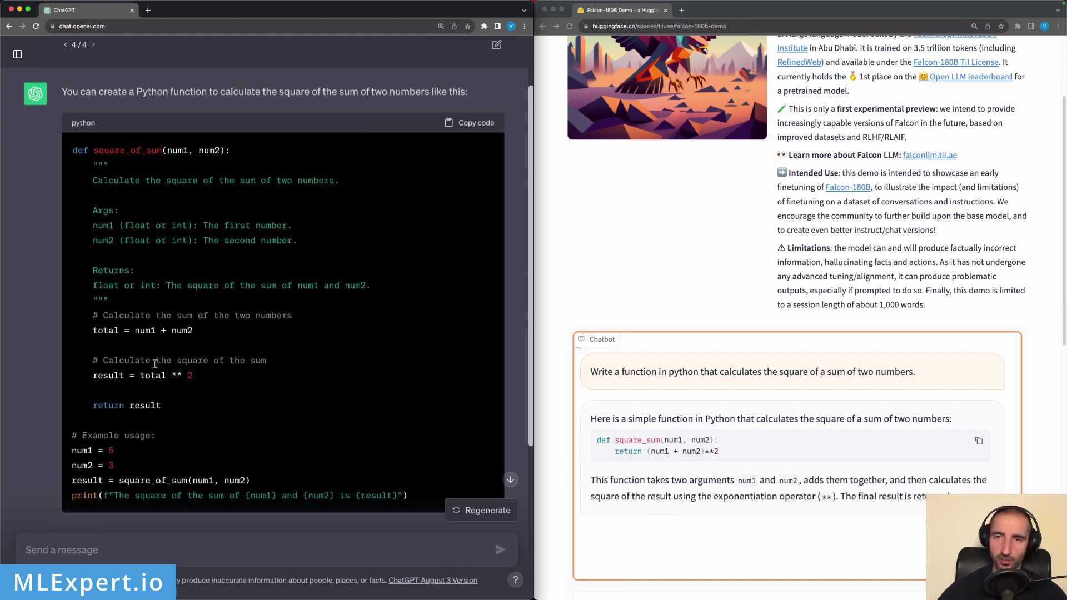
scroll(191, 389, down, 4)
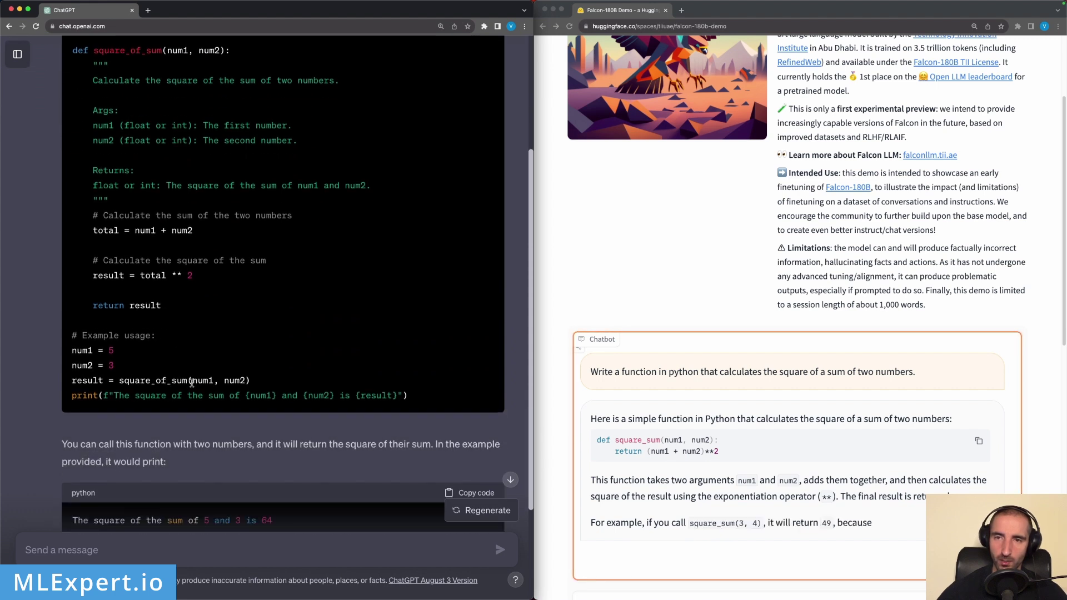
scroll(153, 392, down, 3)
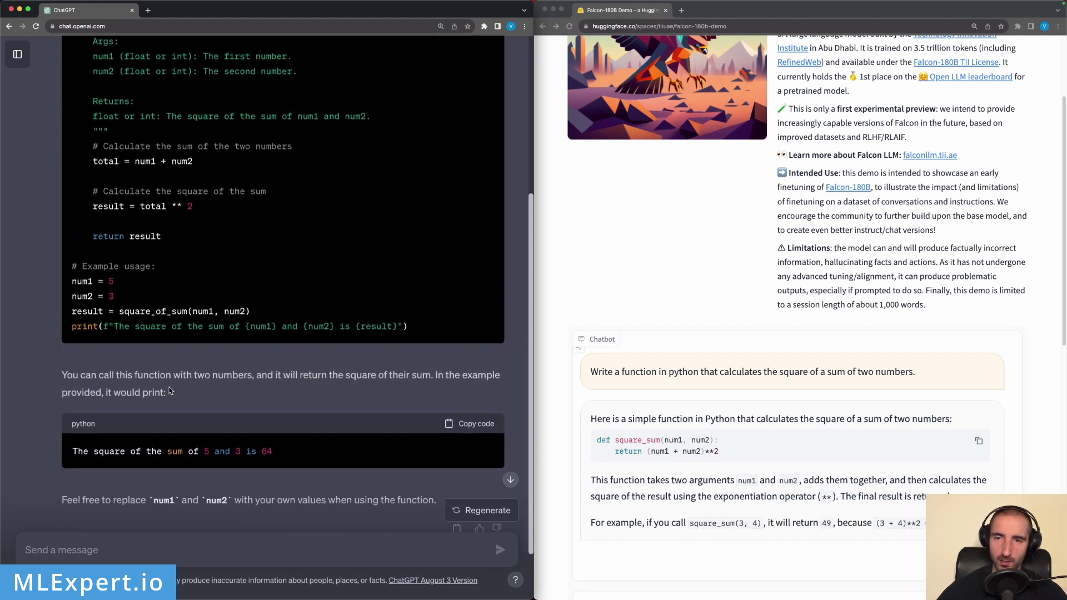
scroll(217, 233, up, 5)
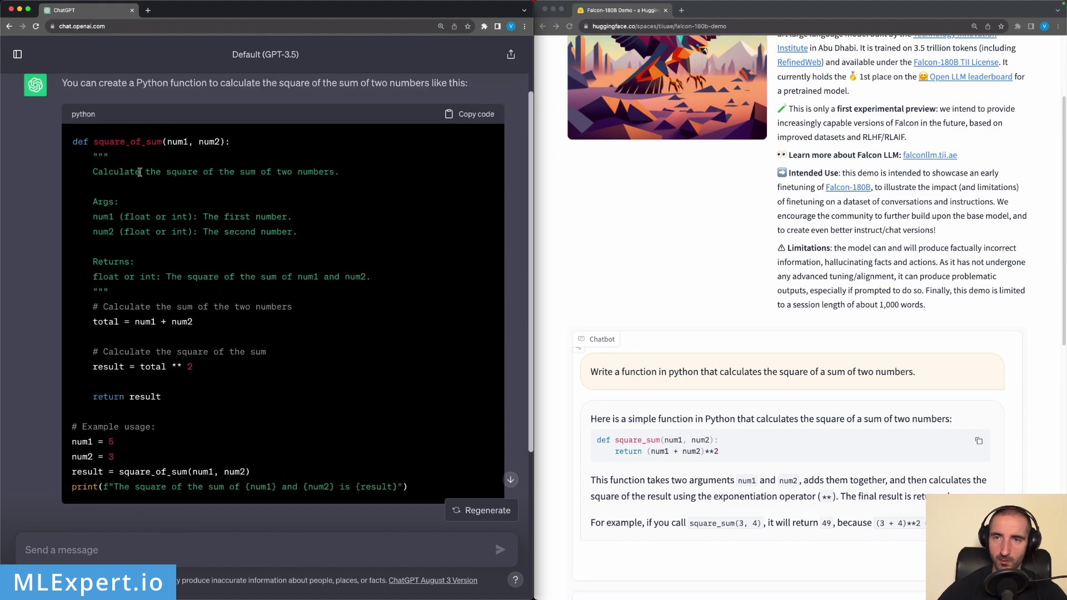
scroll(162, 328, down, 5)
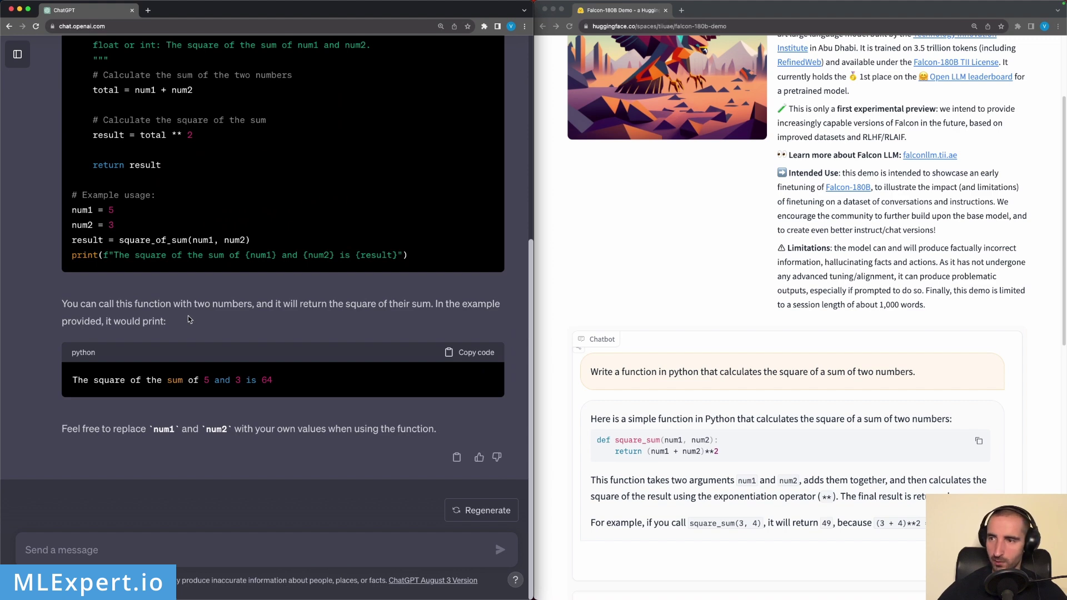
Examine Falcon's Python function, its exponentiation explanation and worked example, and compare them with ChatGPT's code
click(673, 431)
scroll(674, 431, down, 3)
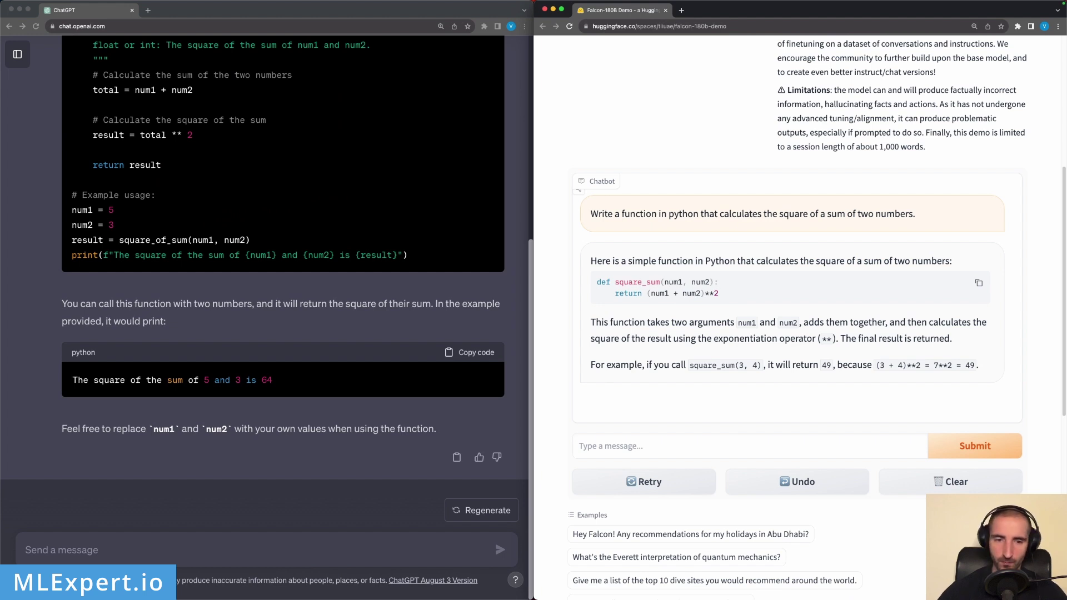
key(super+Tab)
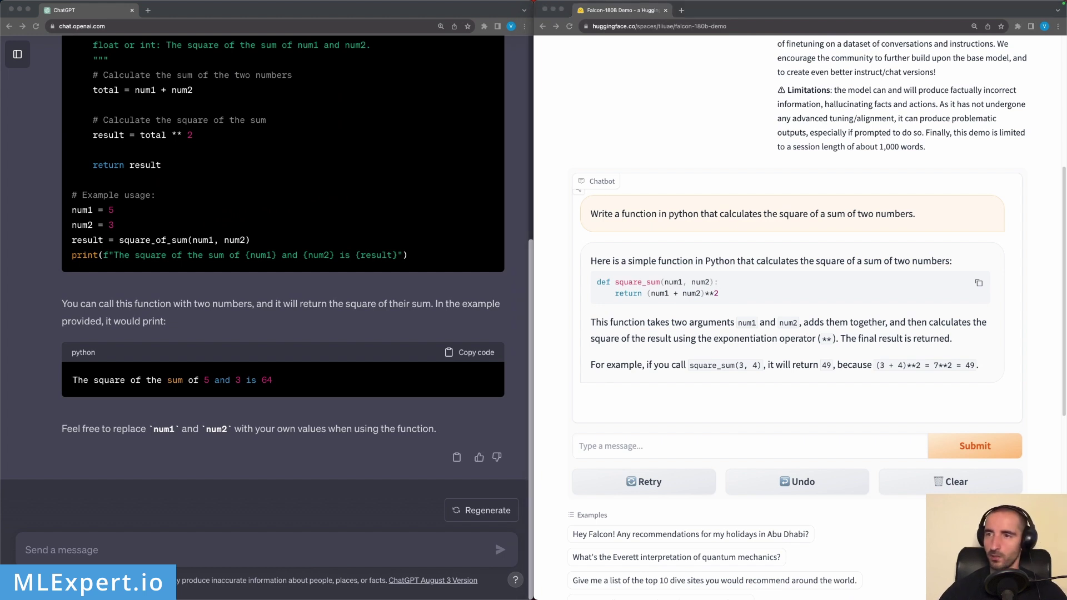
click(759, 365)
double_click(757, 338)
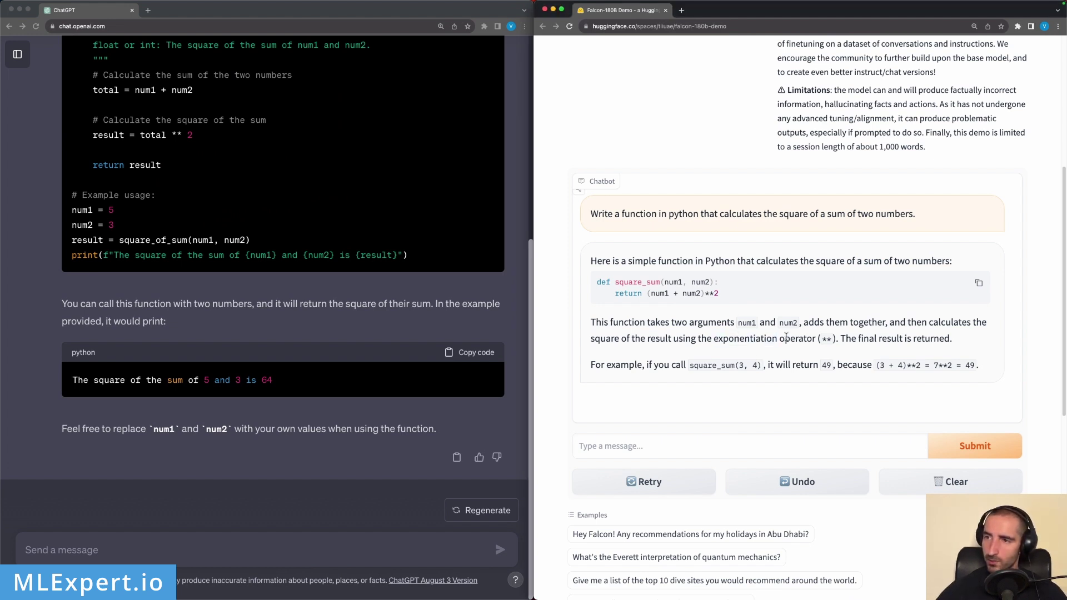
double_click(758, 339)
double_click(798, 339)
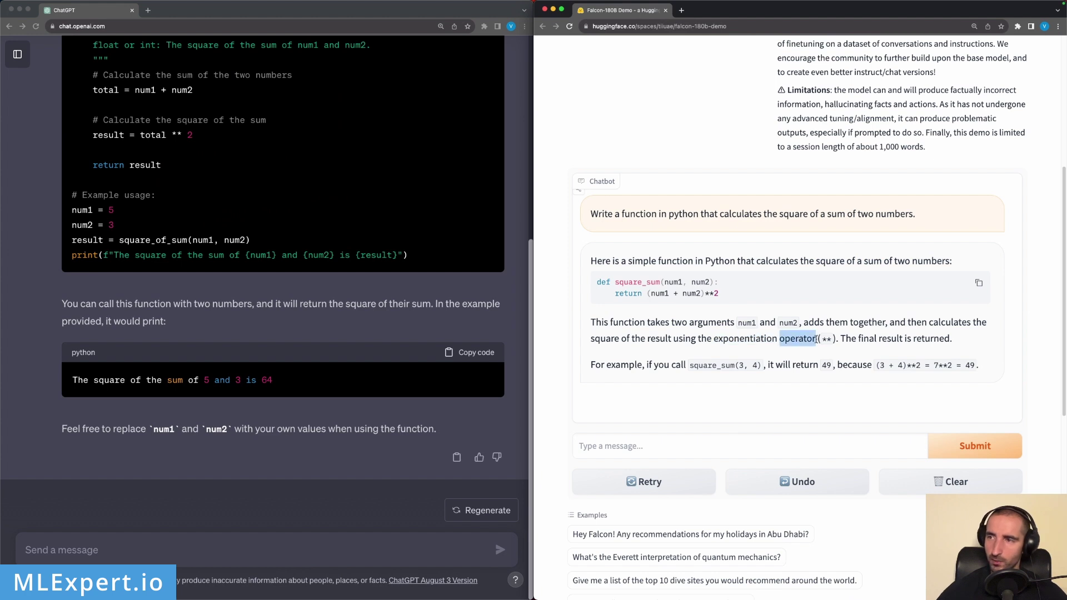
click(876, 337)
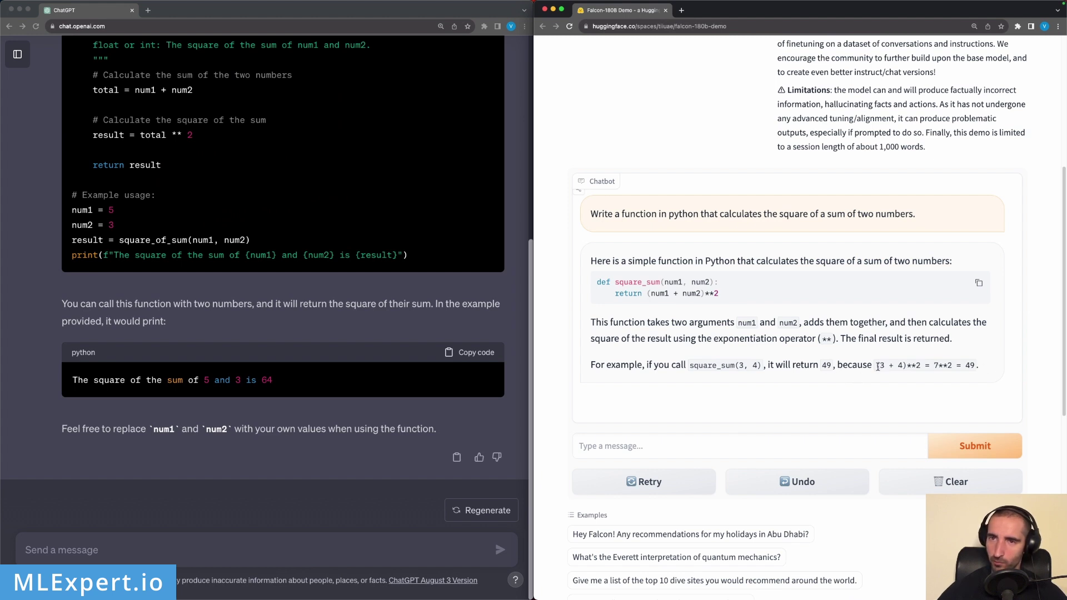
scroll(863, 368, up, 2)
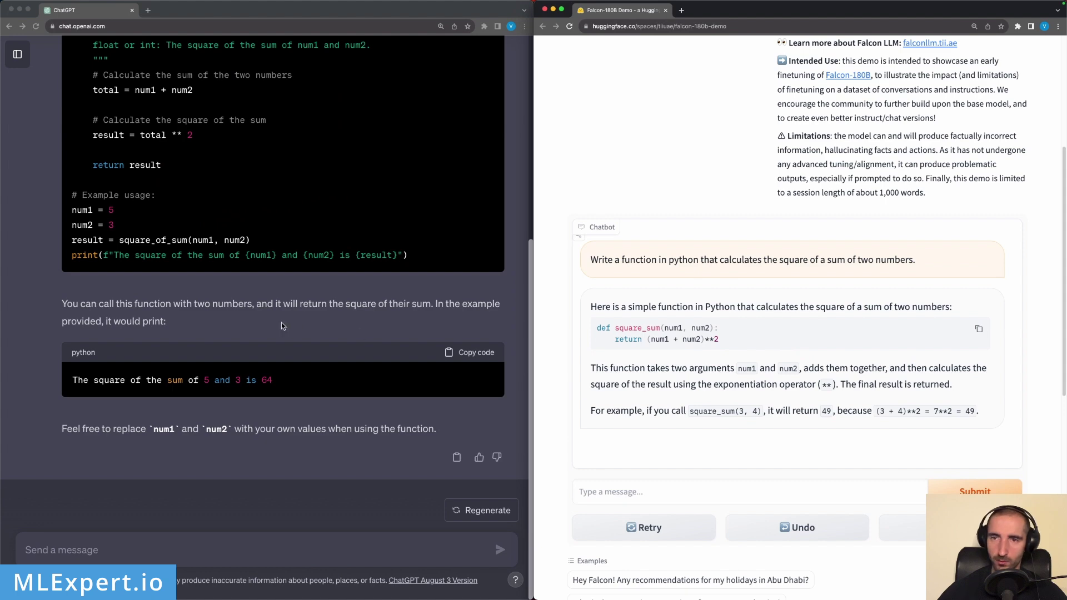
scroll(282, 322, up, 5)
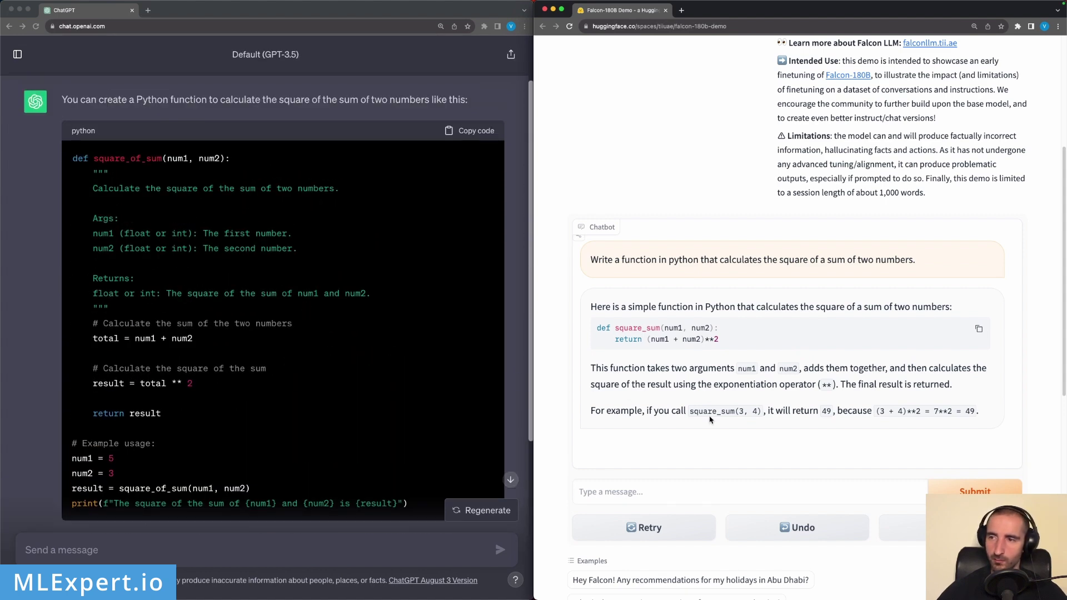
scroll(702, 412, down, 2)
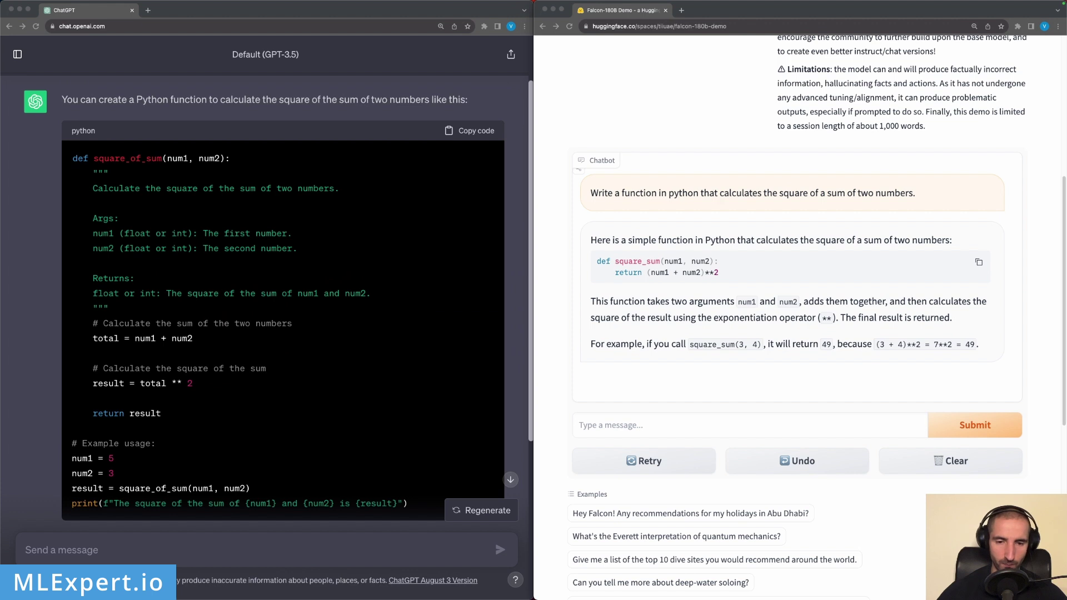
Resubmit ChatGPT's prompt as "Write a function in python that splits a list into 3 equal parts and returns a list with a random element of each sublist."
click(335, 227)
scroll(335, 226, up, 3)
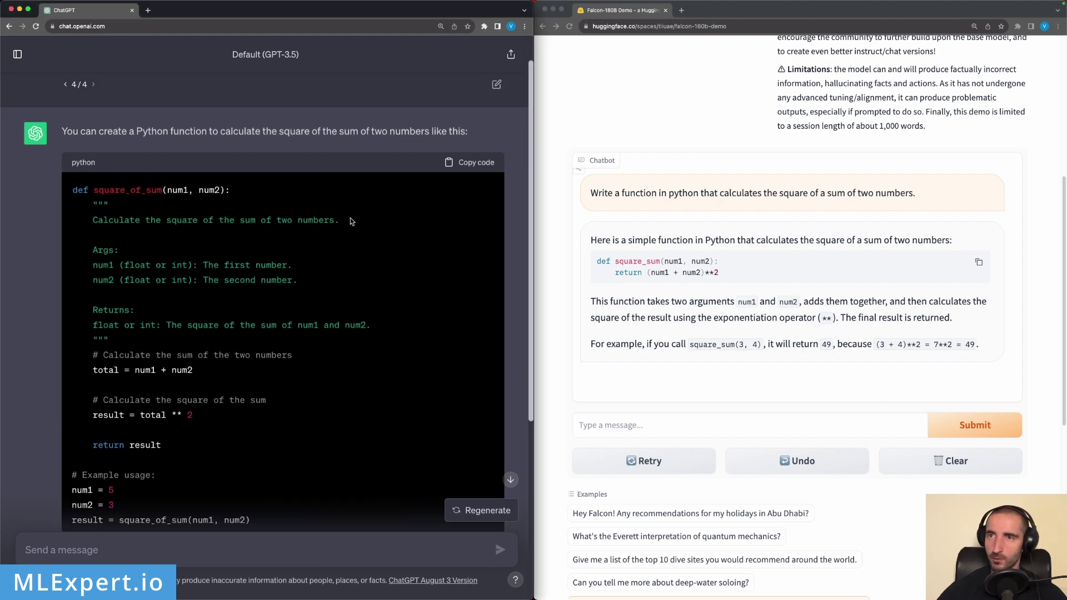
click(496, 123)
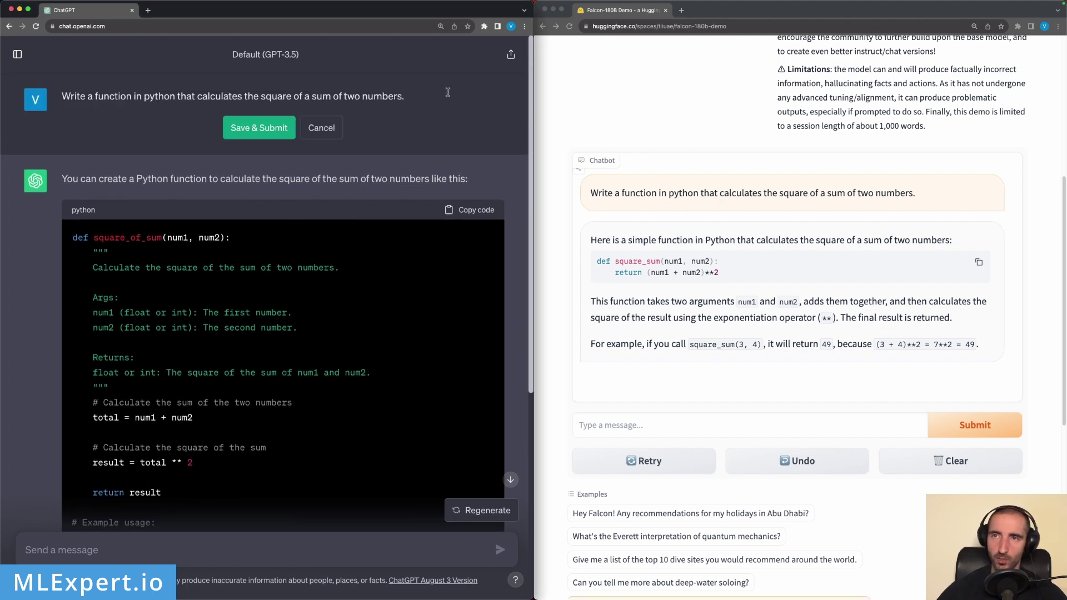
triple_click(414, 90)
text(Write a function in python that splits a list into 3 equal parts and returns a list with a random element of each sublist.)
click(256, 129)
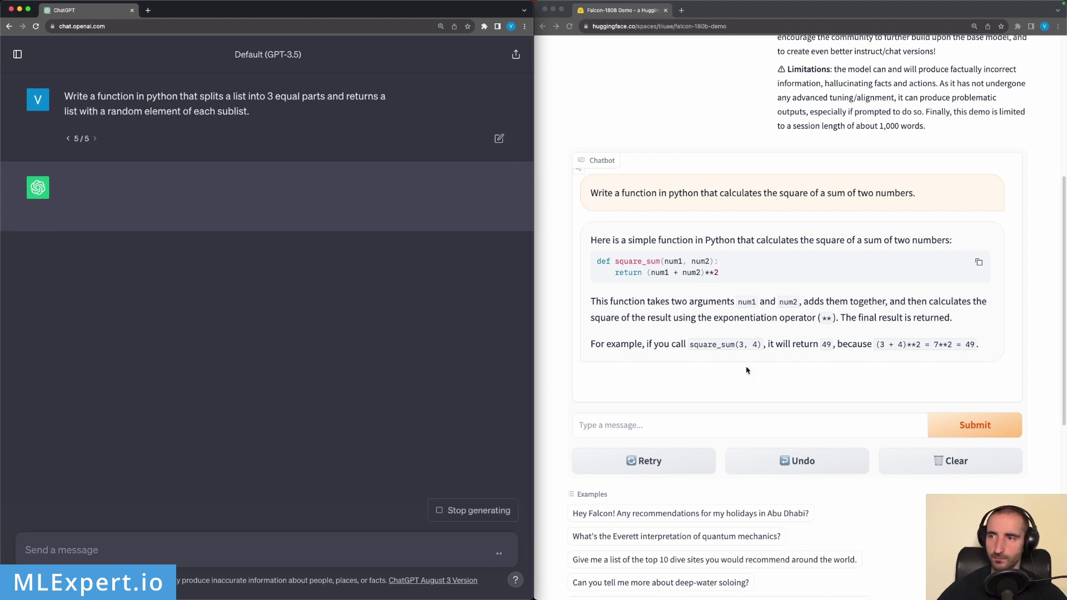
Clear Falcon's conversation and submit the same Python prompt about splitting a list into 3 equal parts and picking random elements
click(951, 461)
click(803, 431)
text(Write a function in python that splits a list into 3 equal parts and returns a list with a random element of each sublist.)
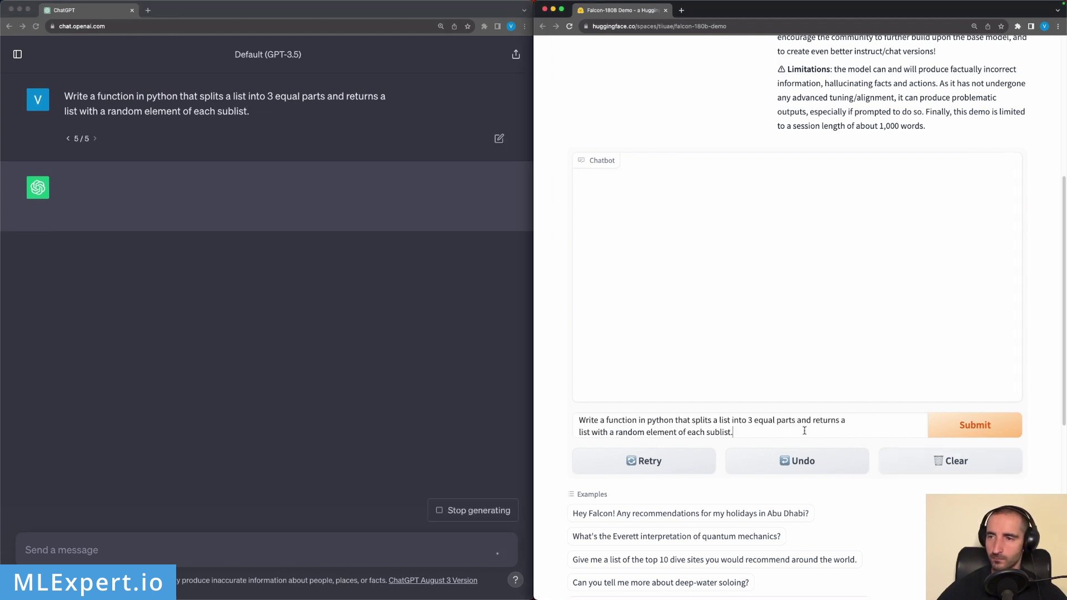
click(989, 426)
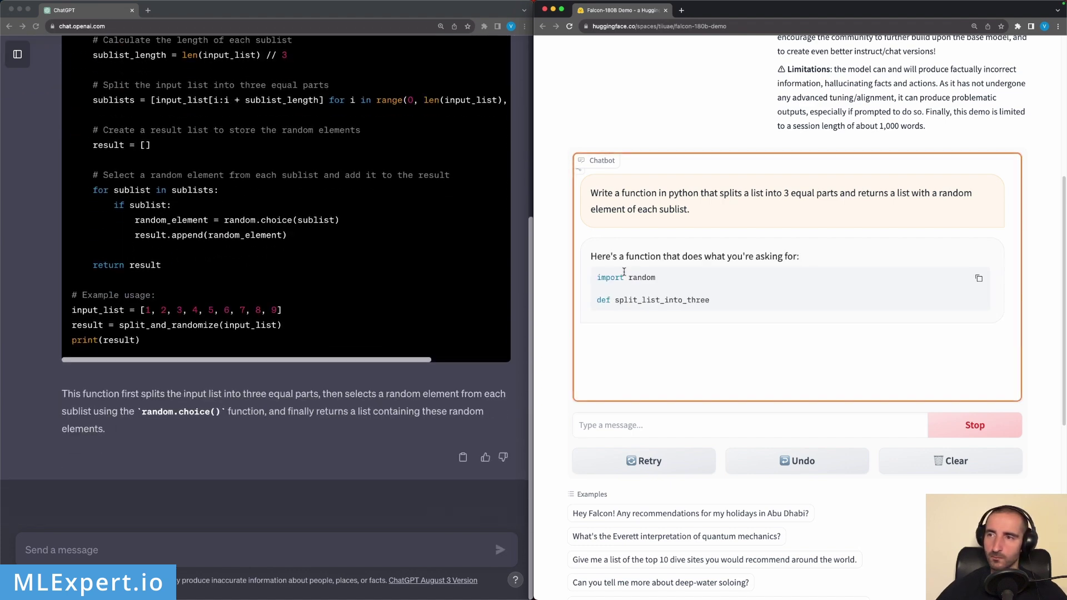
Examine ChatGPT's split_and_randomize function, including its sublist slicing, random selection loop, example usage and closing explanation
scroll(335, 272, up, 5)
scroll(336, 272, up, 1)
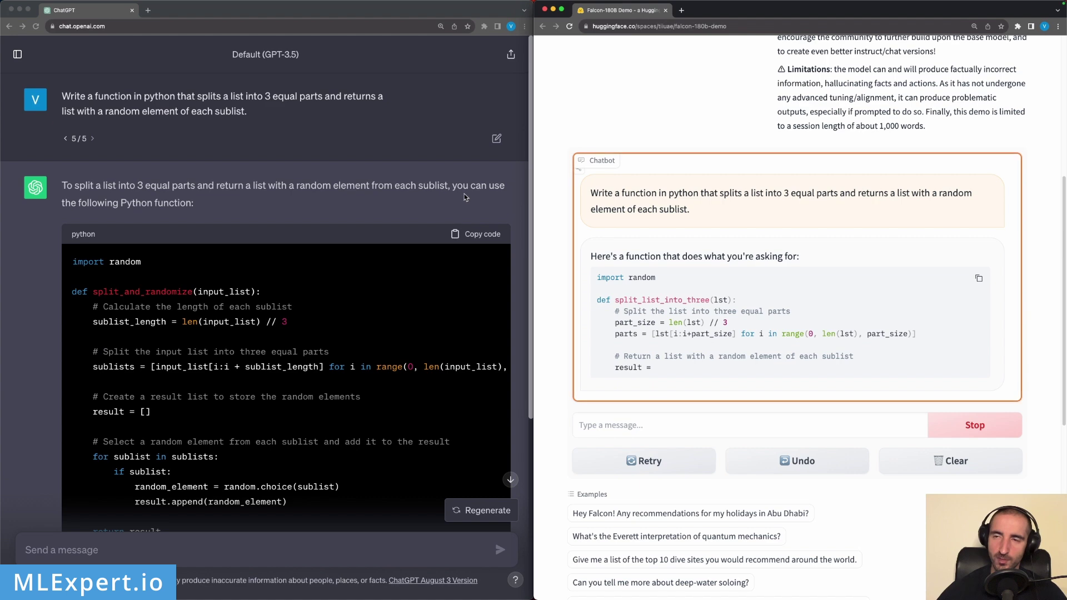
scroll(283, 192, down, 3)
scroll(279, 189, up, 3)
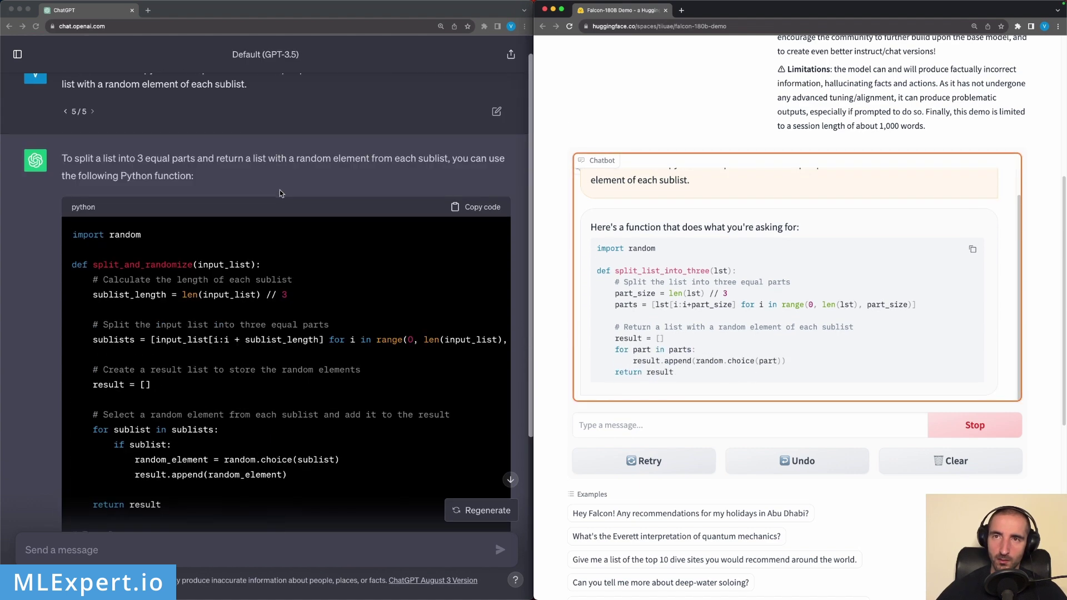
scroll(283, 190, down, 5)
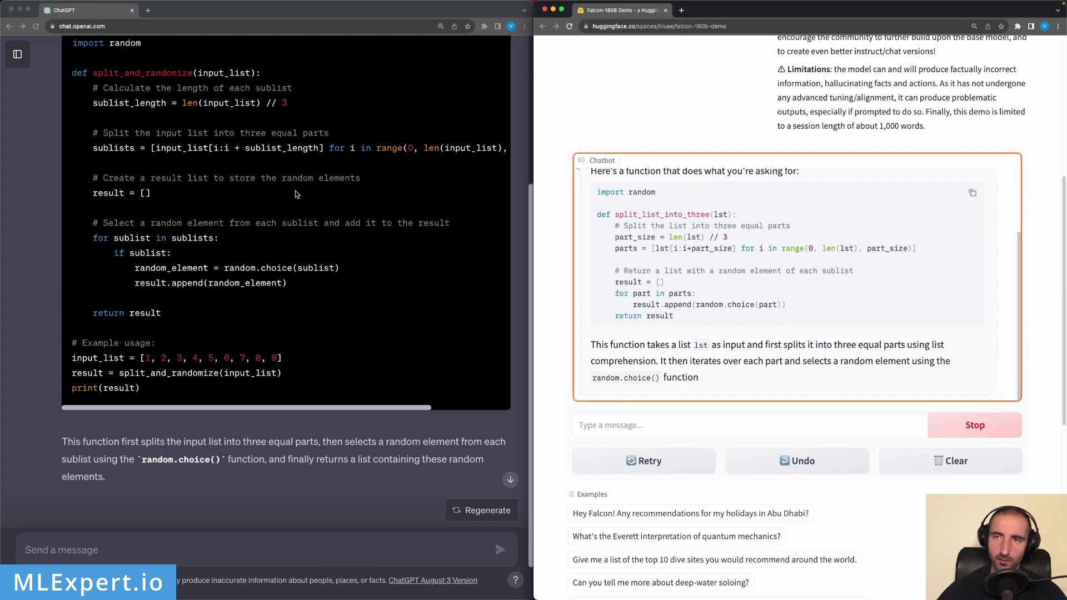
click(354, 408)
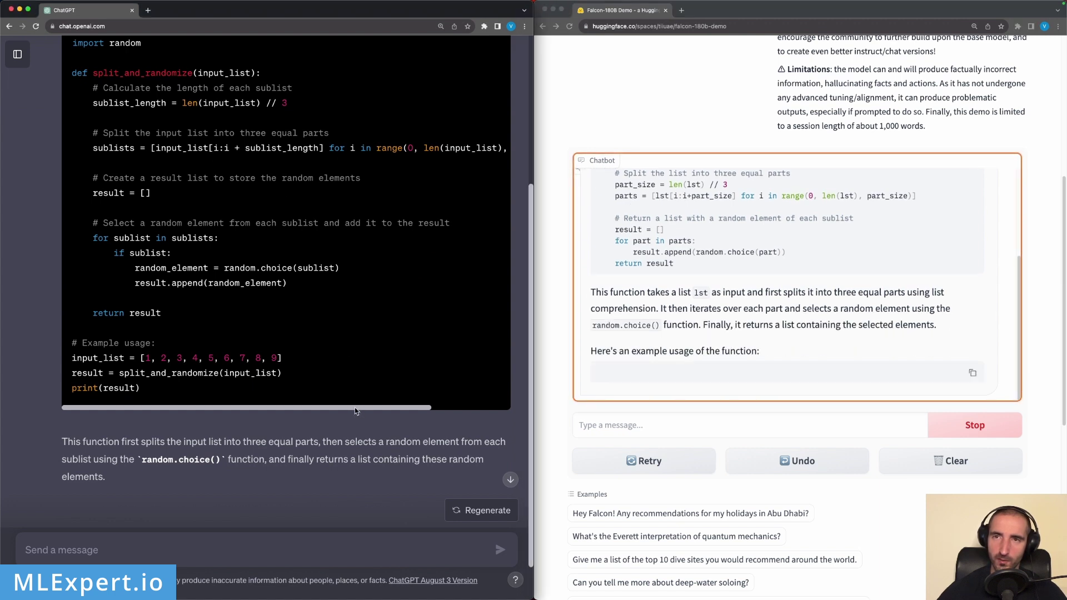
mouse_move(366, 411)
mouse_down()
mouse_move(426, 409)
mouse_move(364, 410)
mouse_up()
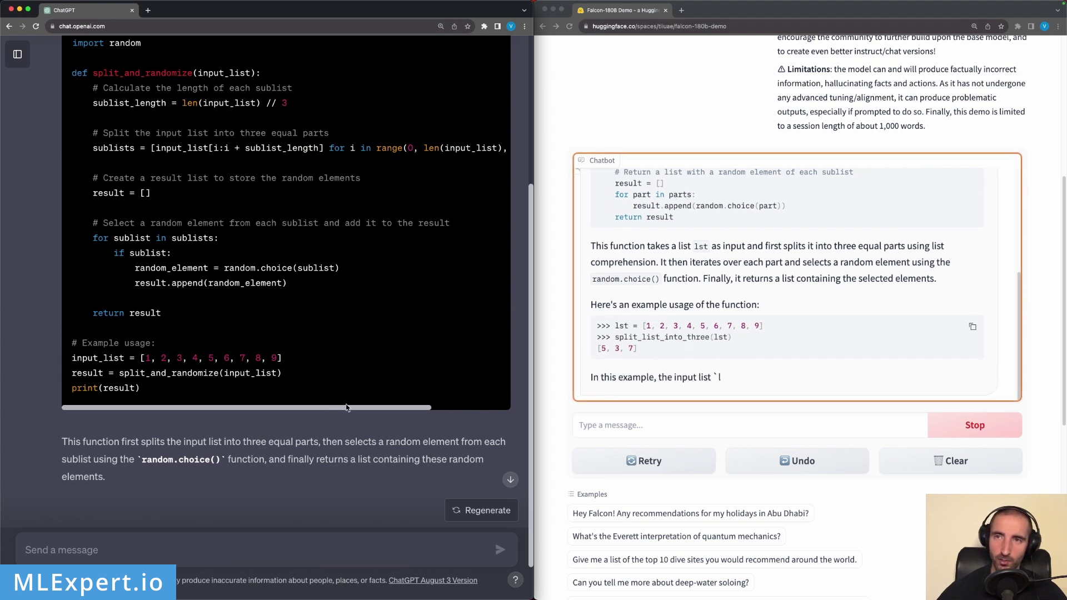
mouse_move(347, 408)
mouse_down()
mouse_move(400, 410)
mouse_move(348, 407)
mouse_up()
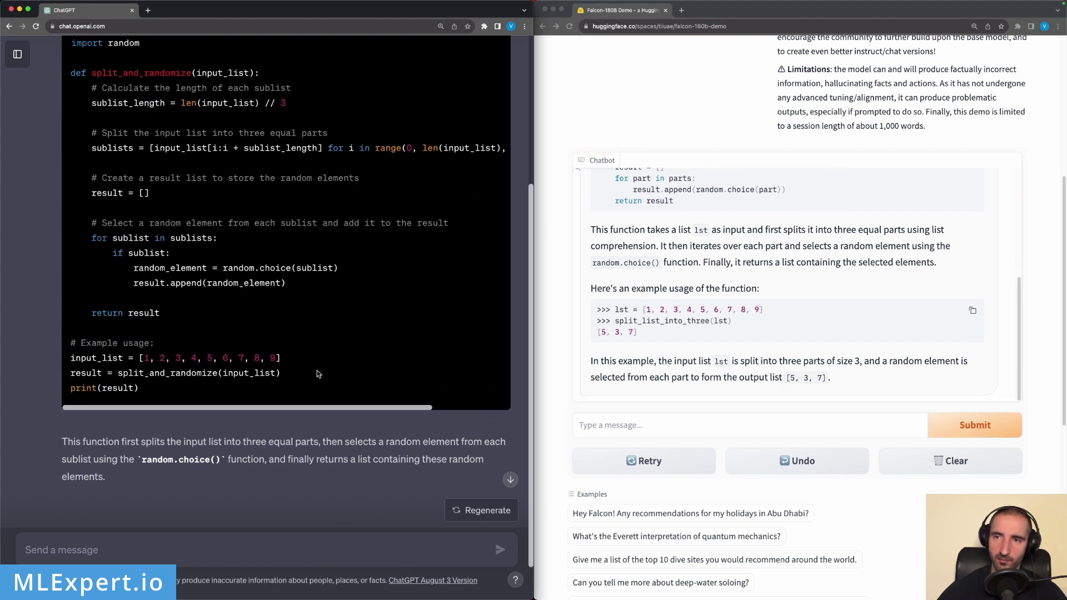
drag(326, 407, 366, 412)
Examine Falcon's split_list_into_three function, its random.choice loop, the written explanation and the example usage
click(693, 258)
scroll(692, 258, up, 5)
scroll(693, 258, down, 4)
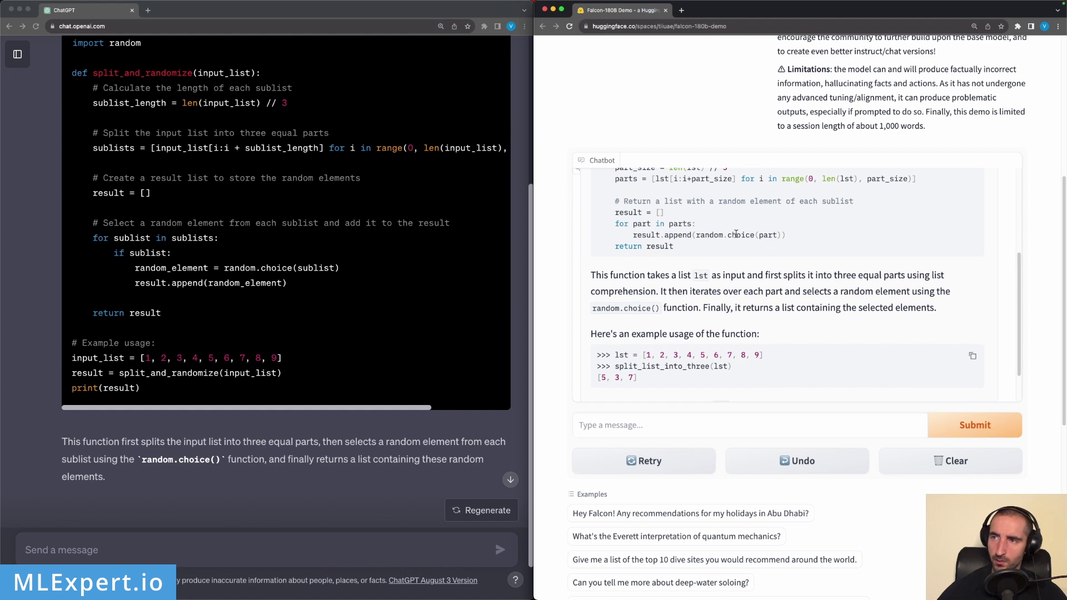
scroll(646, 240, up, 1)
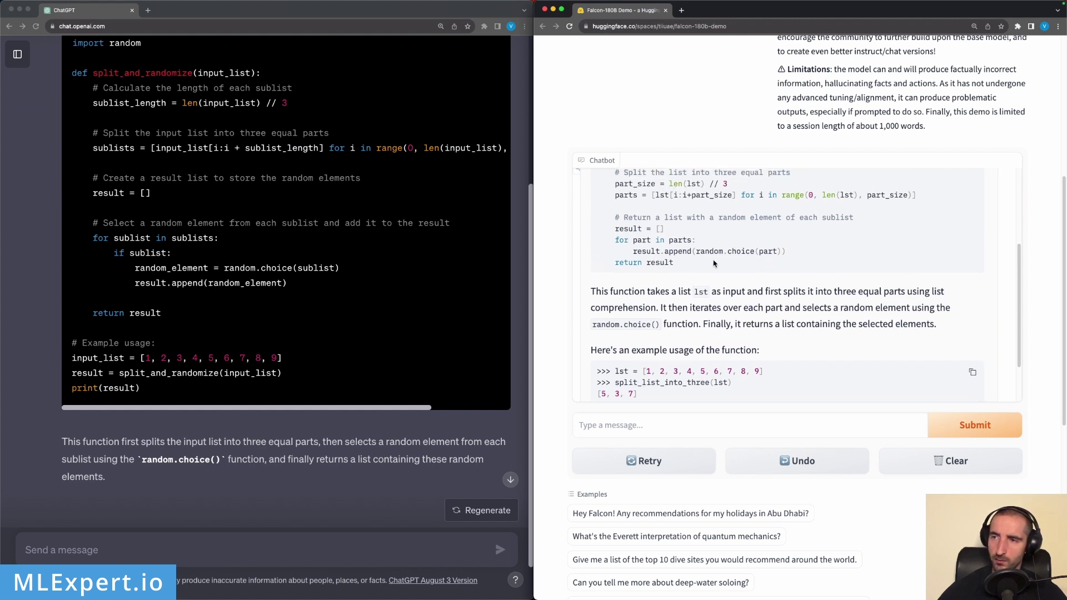
scroll(716, 261, up, 1)
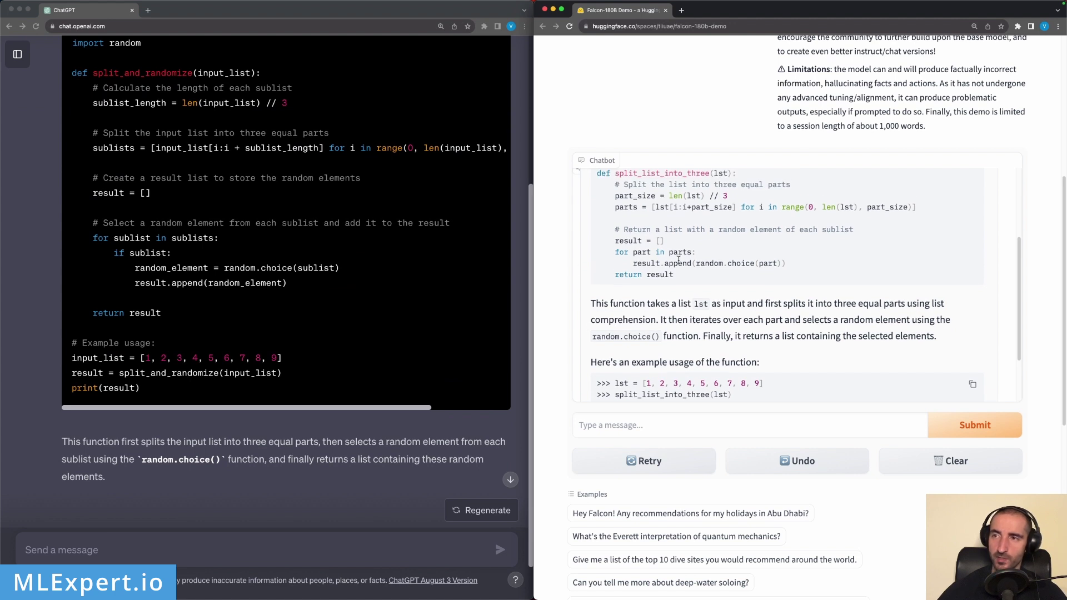
scroll(744, 330, down, 5)
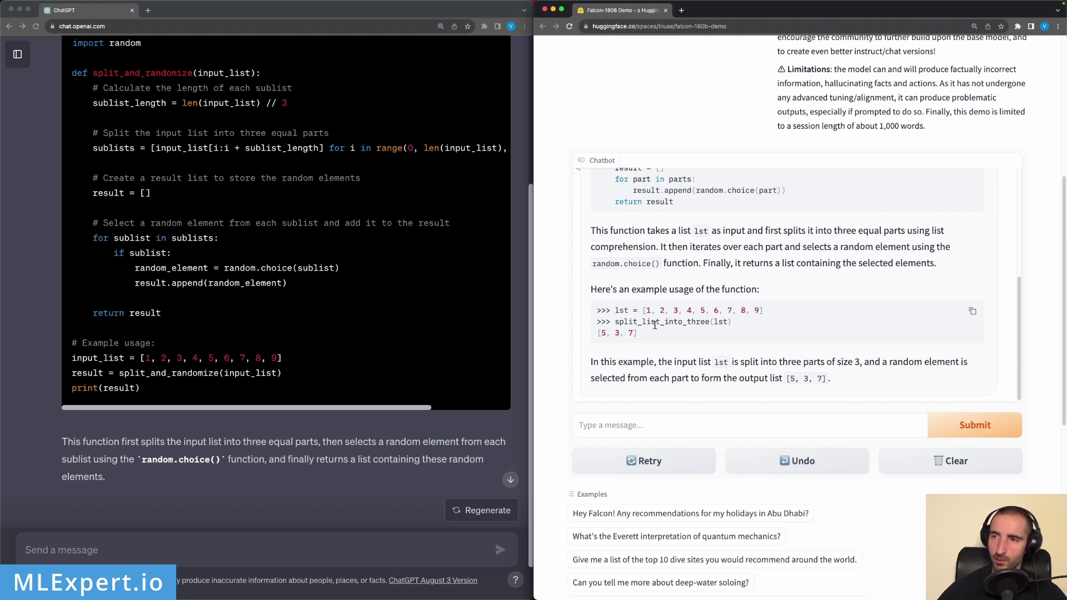
scroll(654, 326, up, 3)
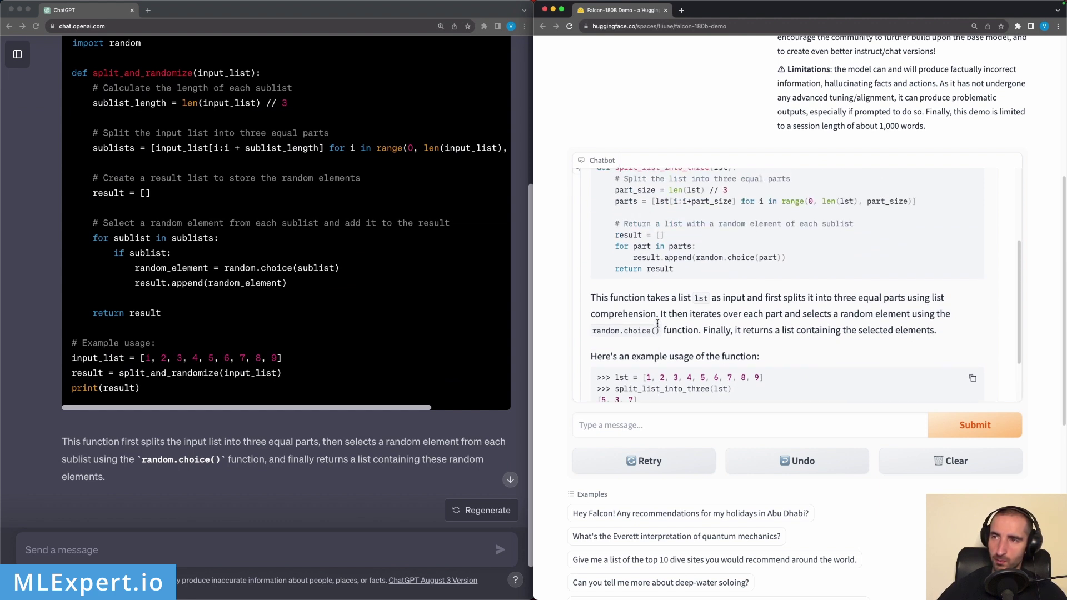
scroll(713, 255, down, 3)
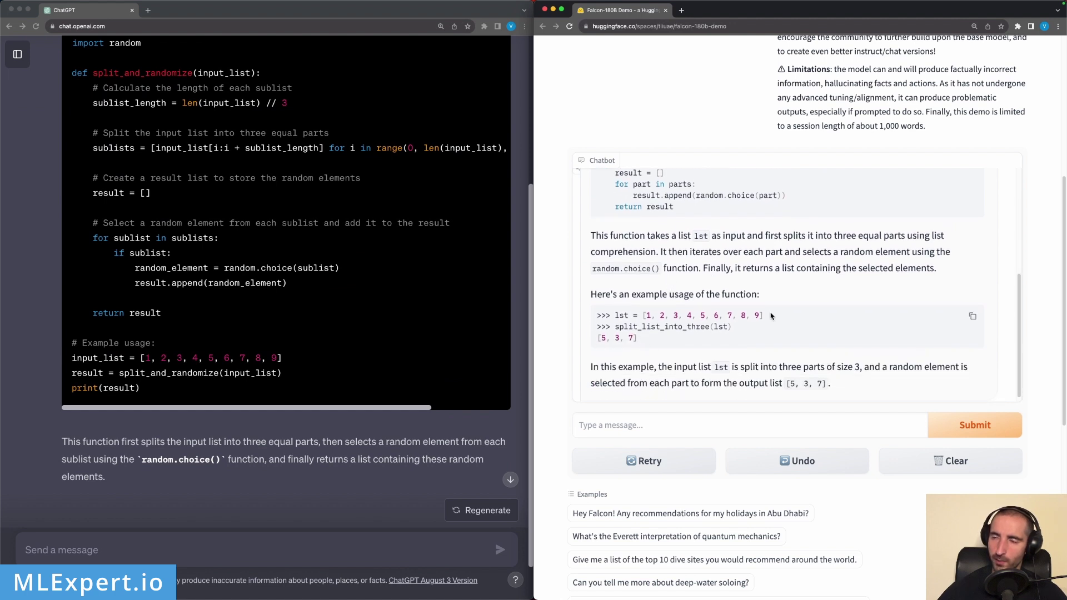
Check Falcon's example output [5, 3, 7] against the three parts of its input list and its code, and compare it with ChatGPT's answer
drag(600, 338, 635, 338)
click(635, 338)
scroll(761, 311, up, 3)
scroll(762, 311, down, 3)
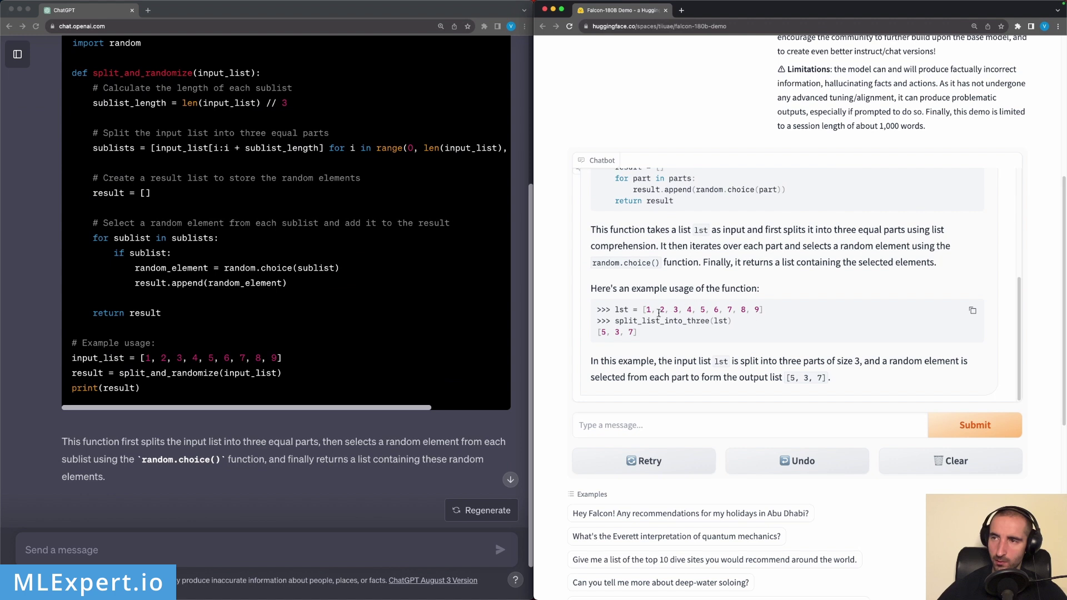
drag(647, 310, 758, 307)
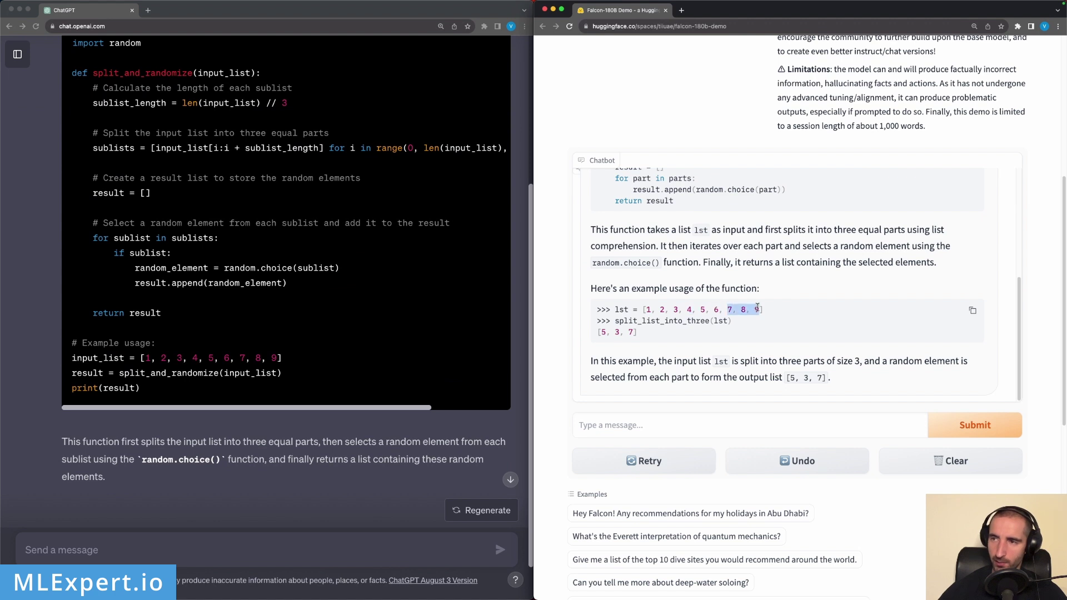
click(612, 332)
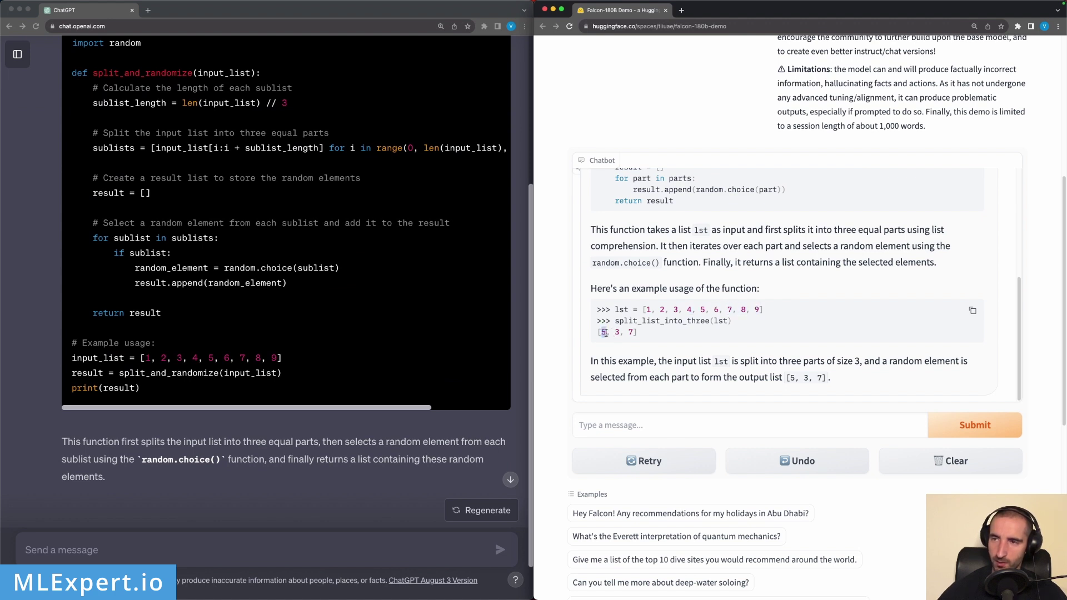
double_click(703, 310)
double_click(604, 332)
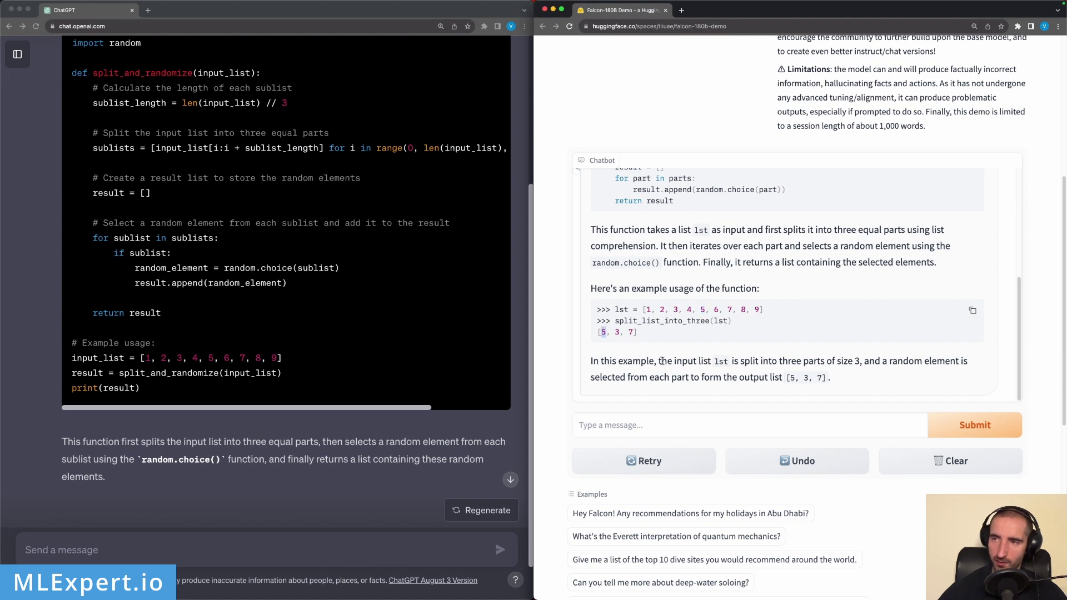
double_click(617, 333)
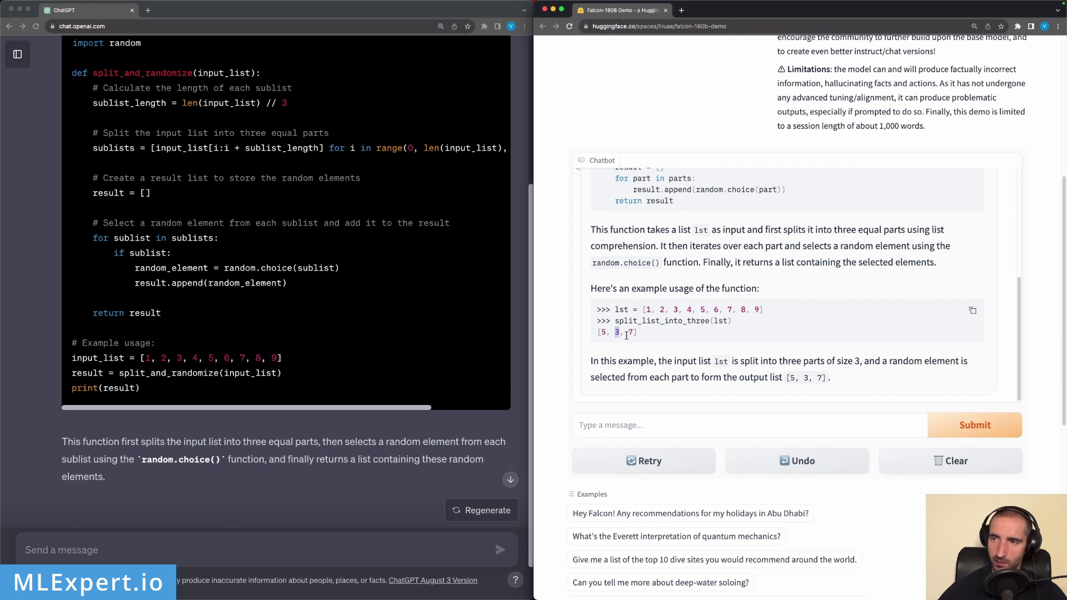
click(629, 333)
scroll(778, 333, up, 5)
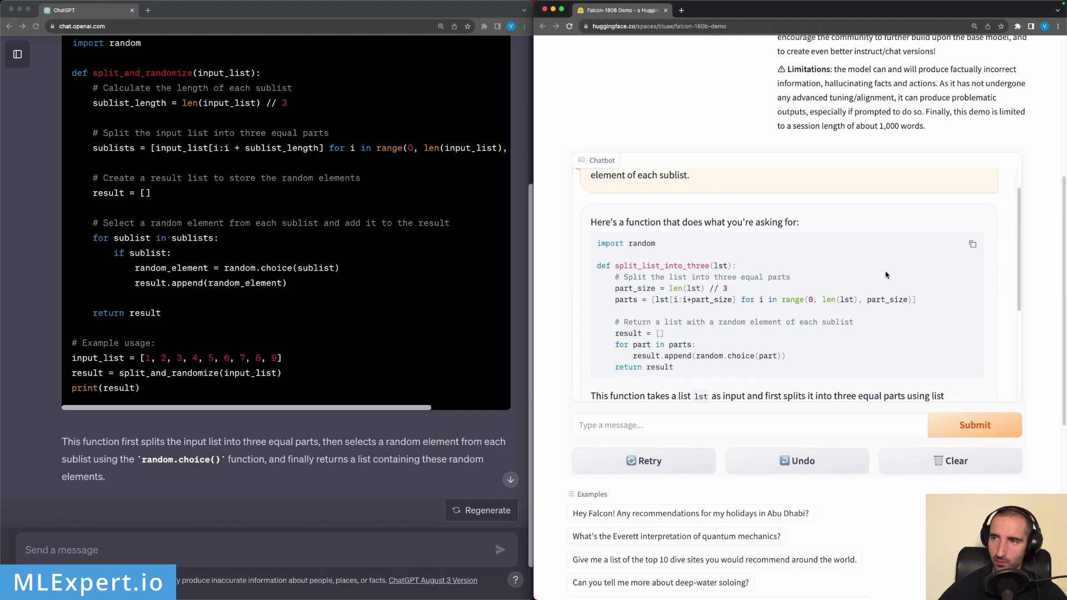
scroll(819, 288, down, 5)
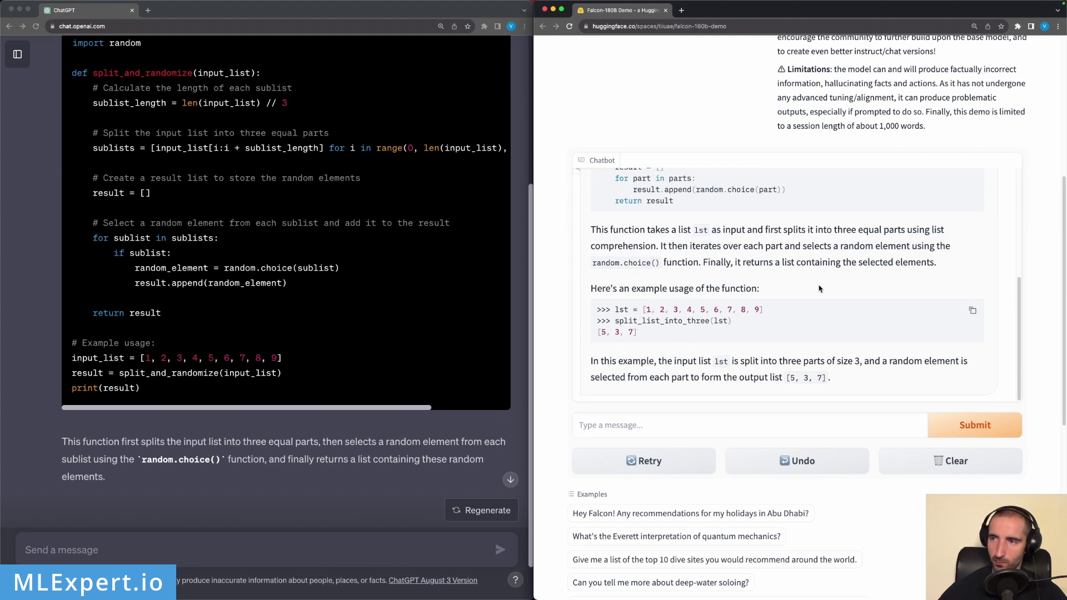
click(320, 282)
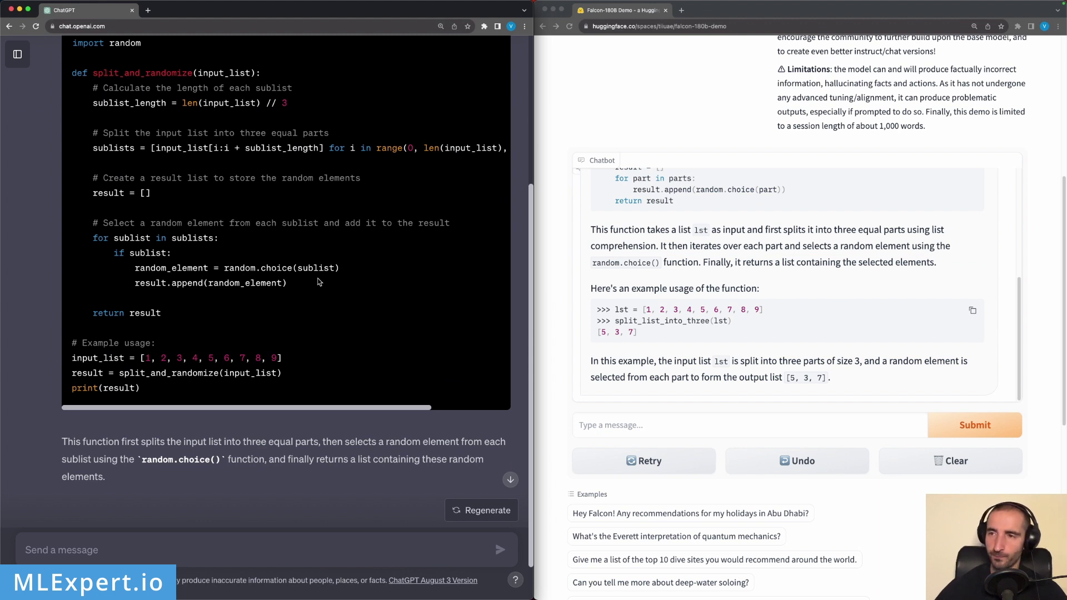
click(627, 338)
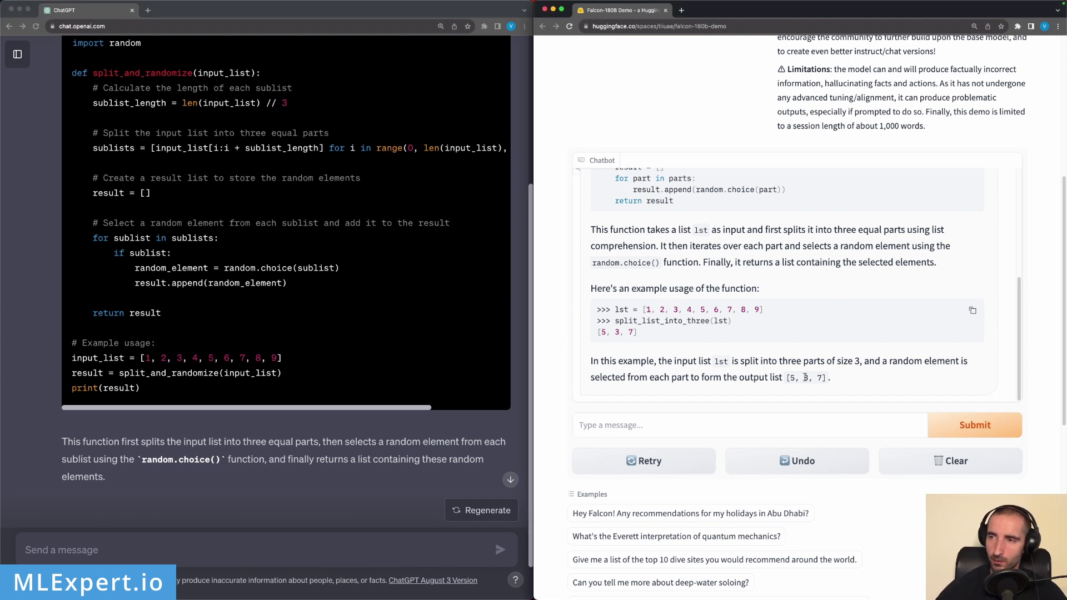
scroll(283, 283, down, 2)
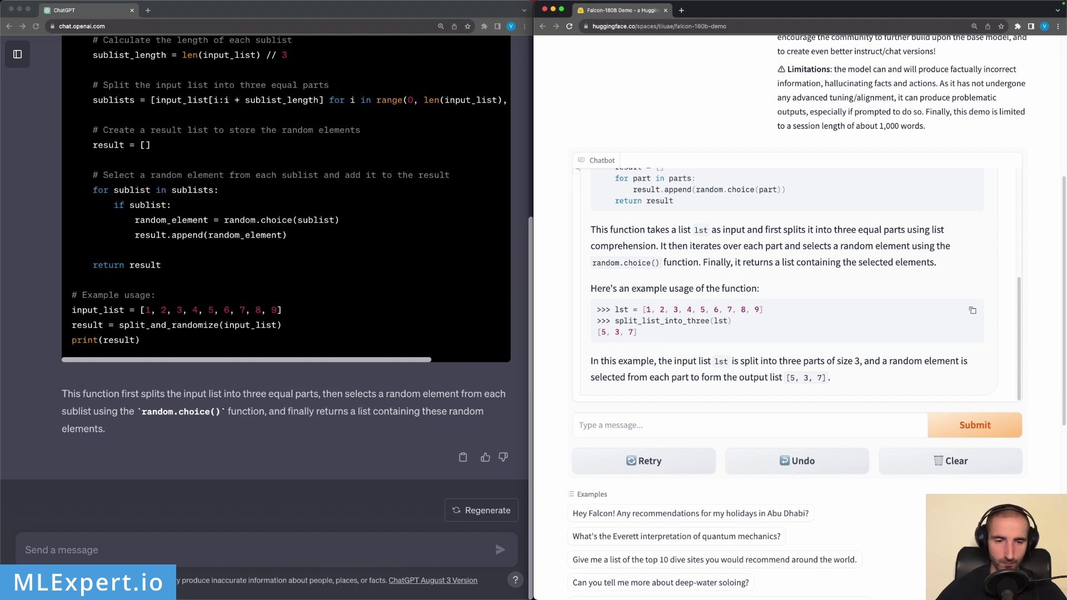
Resubmit ChatGPT's prompt as "Use the text to describe the benefits of Llama 2 in less than 40 words:" followed by the Llama 2 abstract
key(super+Tab)
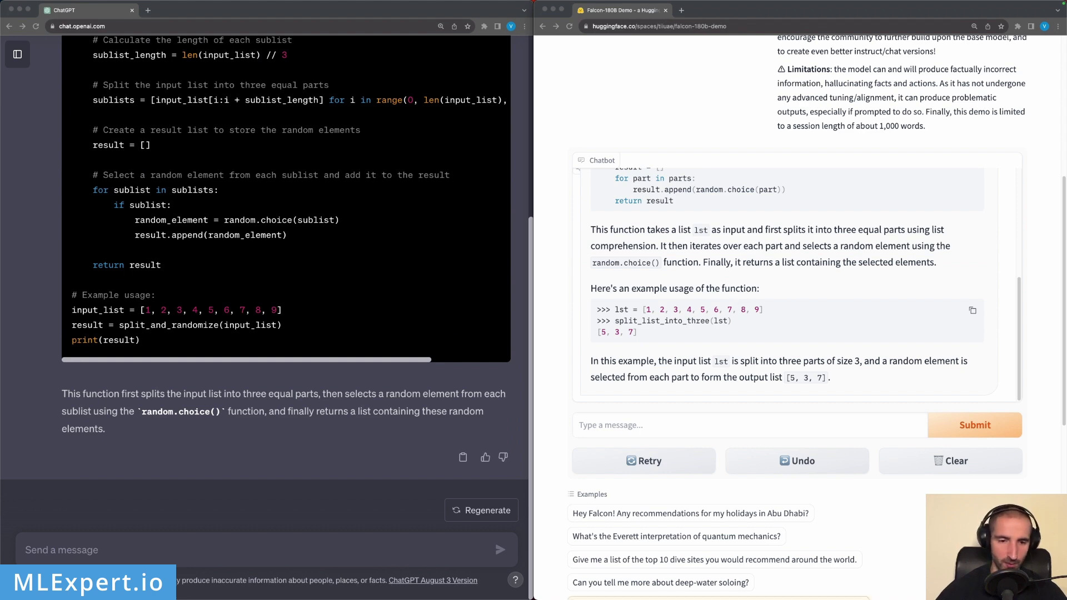
scroll(77, 74, up, 3)
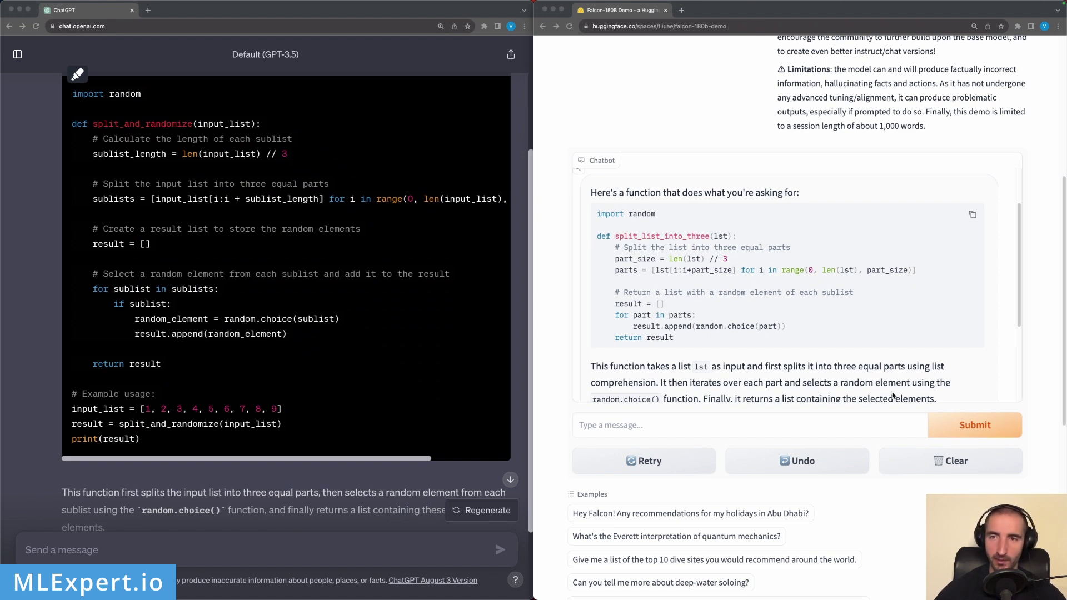
triple_click(465, 232)
click(445, 179)
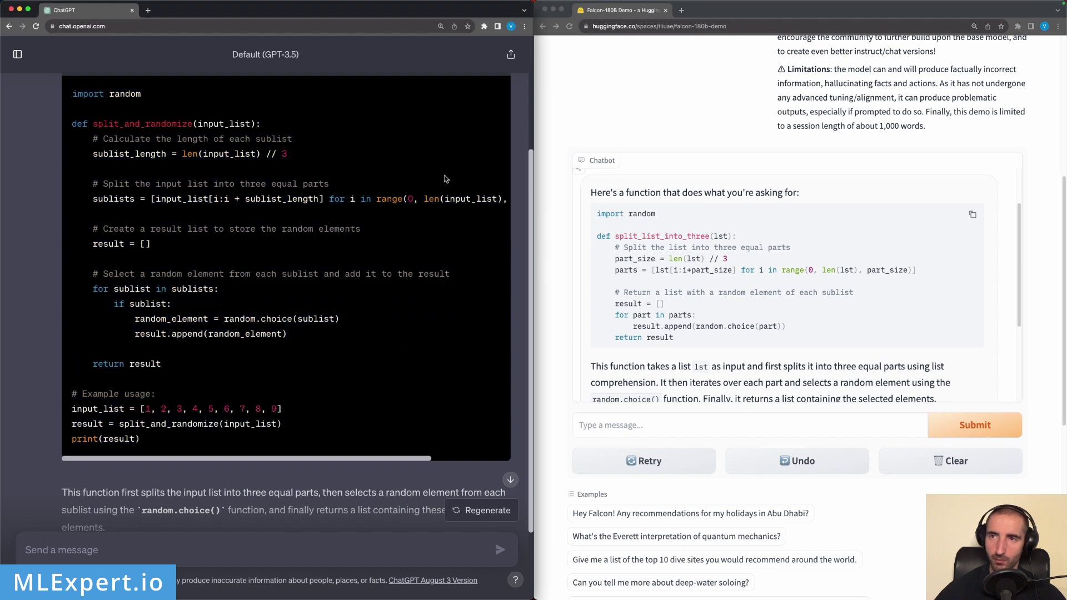
scroll(445, 178, up, 5)
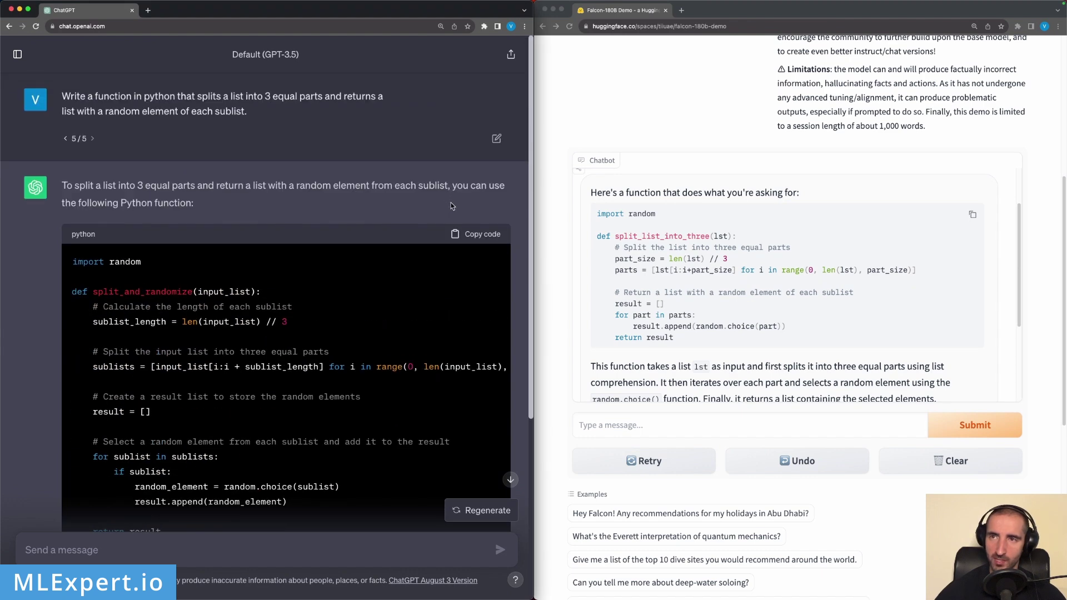
triple_click(317, 109)
text(Use the text to describe the benefits of Llama 2 in less than 40 words:  In this work, we develop and release Llama 2, a collection of pretrained and fine-tuned large language models (LLMs) ranging in scale from 7 billion to 70 billion parameters. Our fine-tuned LLMs, called Llama 2-Chat, are optimized for dialogue use cases. Our models outperform open-source chat models on most benchmarks we tested, and based on our human evaluations for helpfulness and safety, may be a suitable substitute for closedsource models. We provide a detailed description of our approach to fine-tuning and safety improvements of Llama 2-Chat in order to enable the community to build on our work and contribute to the responsible development of LLMs.)
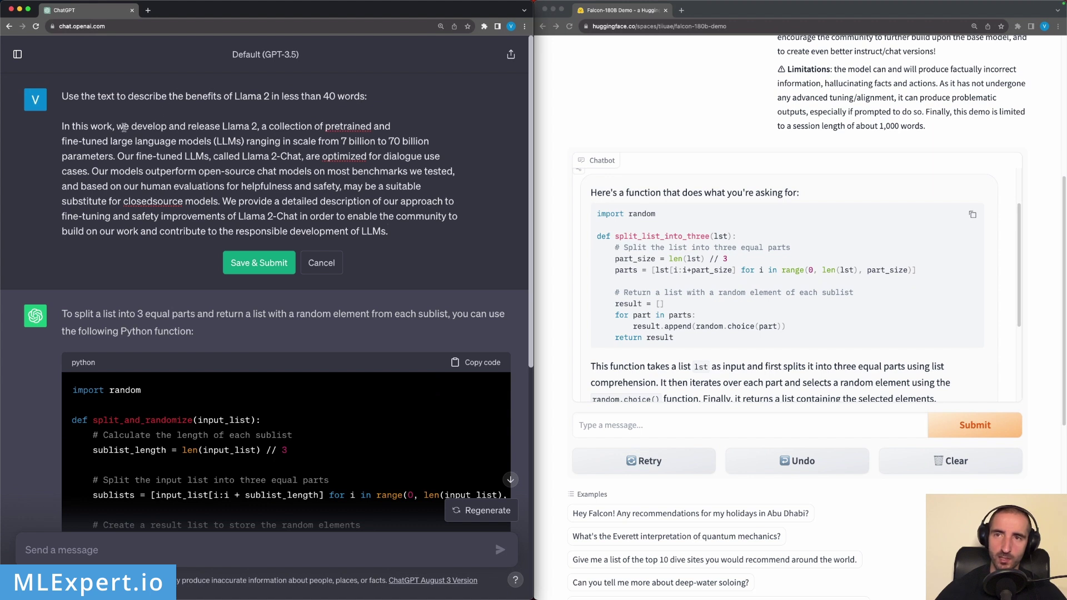
click(255, 260)
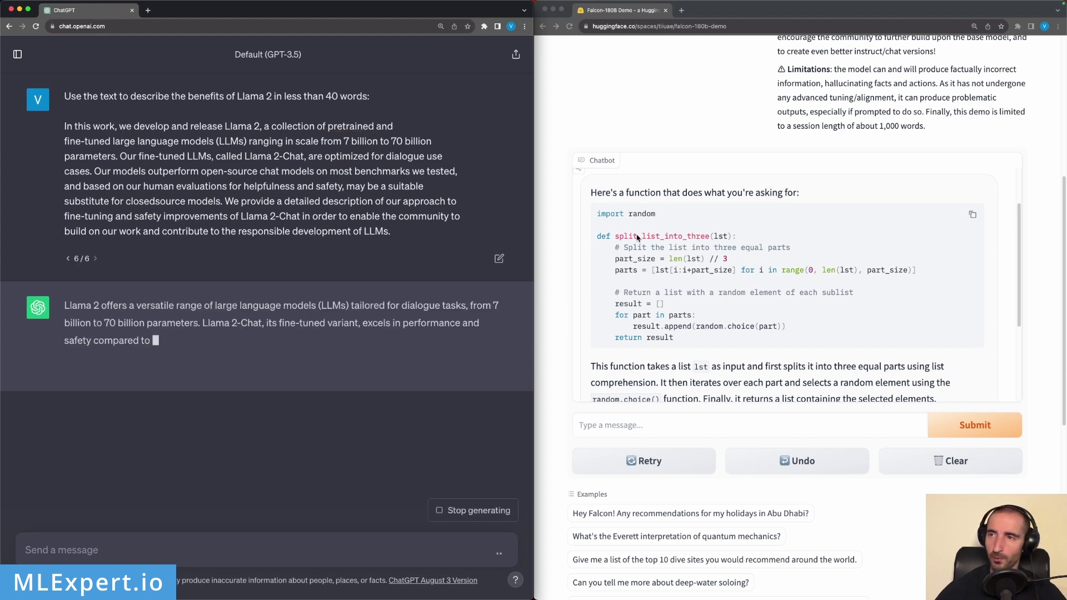
Clear Falcon's chat and submit "Use the text to describe the benefits of Llama 2 in less than 40 words:" followed by the Llama 2 abstract
scroll(721, 175, up, 3)
scroll(721, 175, up, 10)
scroll(806, 305, down, 10)
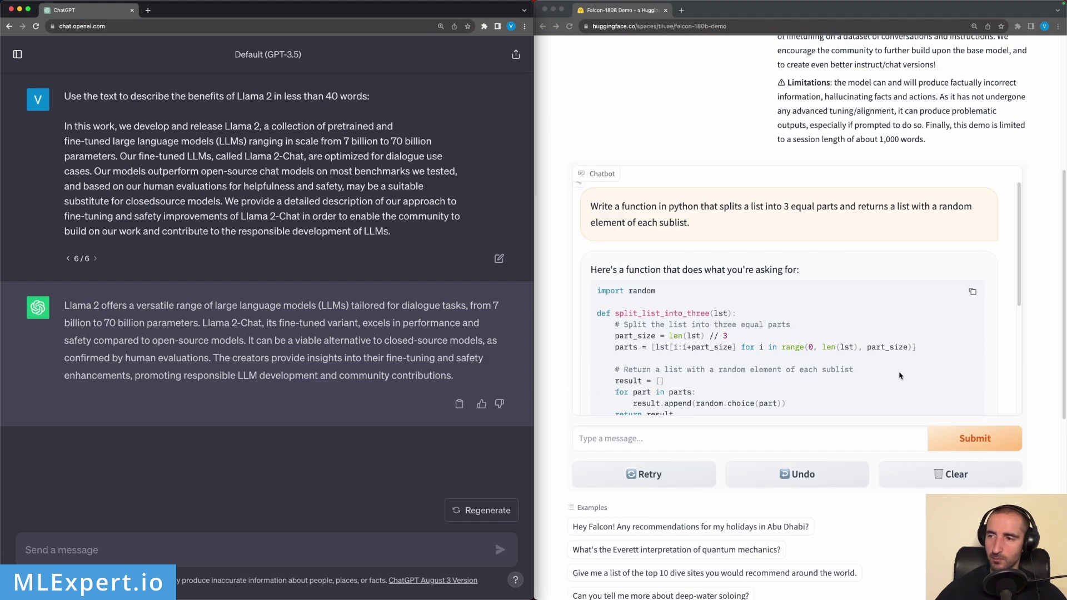
click(938, 473)
click(786, 436)
text(Use the text to describe the benefits of Llama 2 in less than 40 words:  In this work, we develop and release Llama 2, a collection of pretrained and fine-tuned large language models (LLMs) ranging in scale from 7 billion to 70 billion parameters. Our fine-tuned LLMs, called Llama 2-Chat, are optimized for dialogue use cases. Our models outperform open-source chat models on most benchmarks we tested, and based on our human evaluations for helpfulness and safety, may be a suitable substitute for closedsource models. We provide a detailed description of our approach to fine-tuning and safety improvements of Llama 2-Chat in order to enable the community to build on our work and contribute to the responsible development of LLMs.)
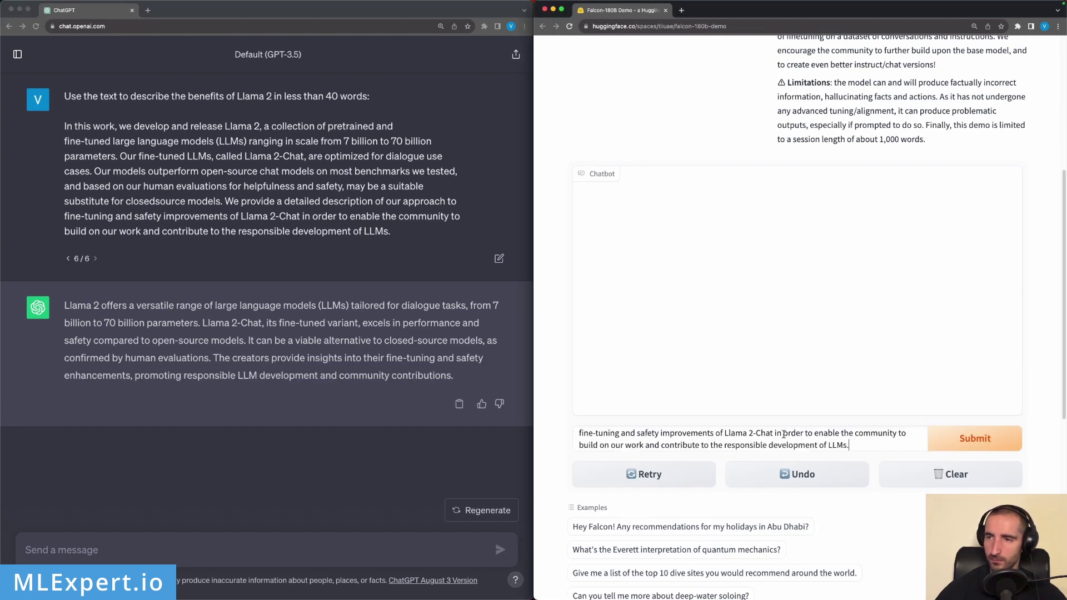
click(972, 444)
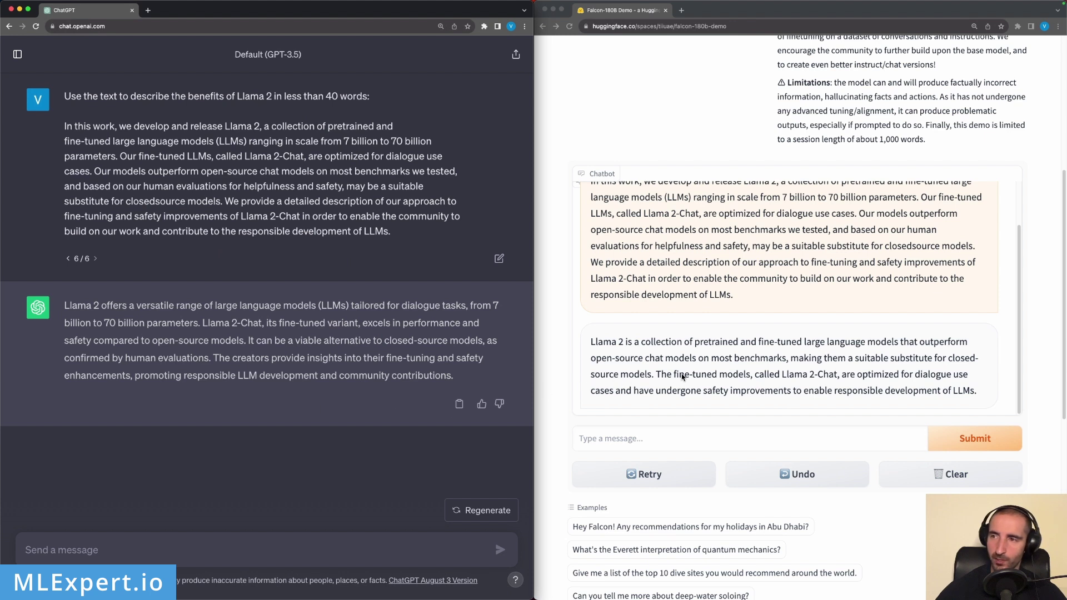
Compare the Llama 2 summaries from Falcon and ChatGPT for content, wording and adherence to the 40-word limit
click(827, 355)
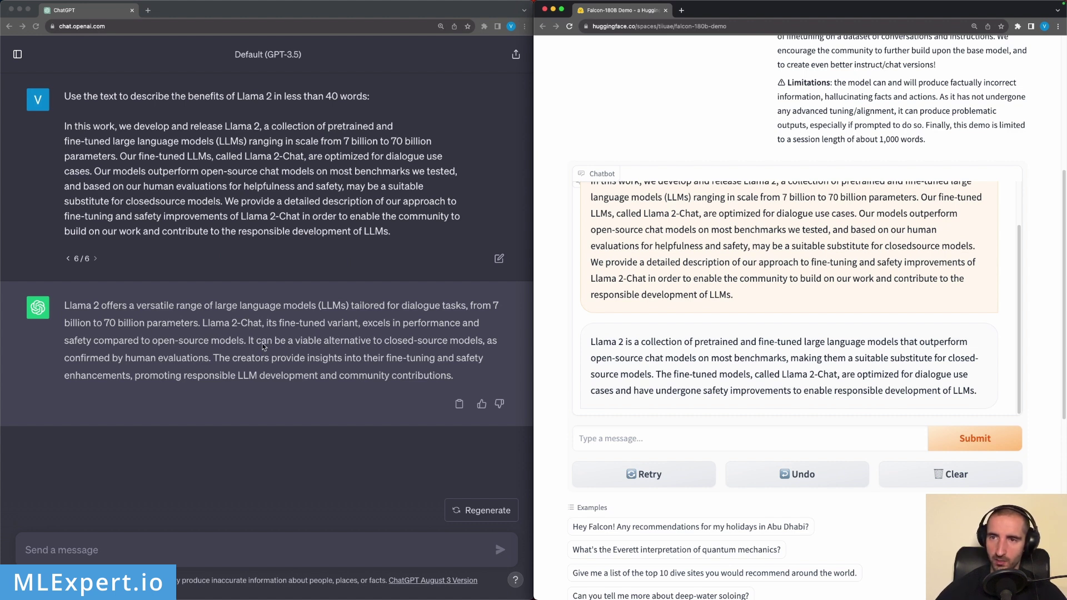
click(406, 364)
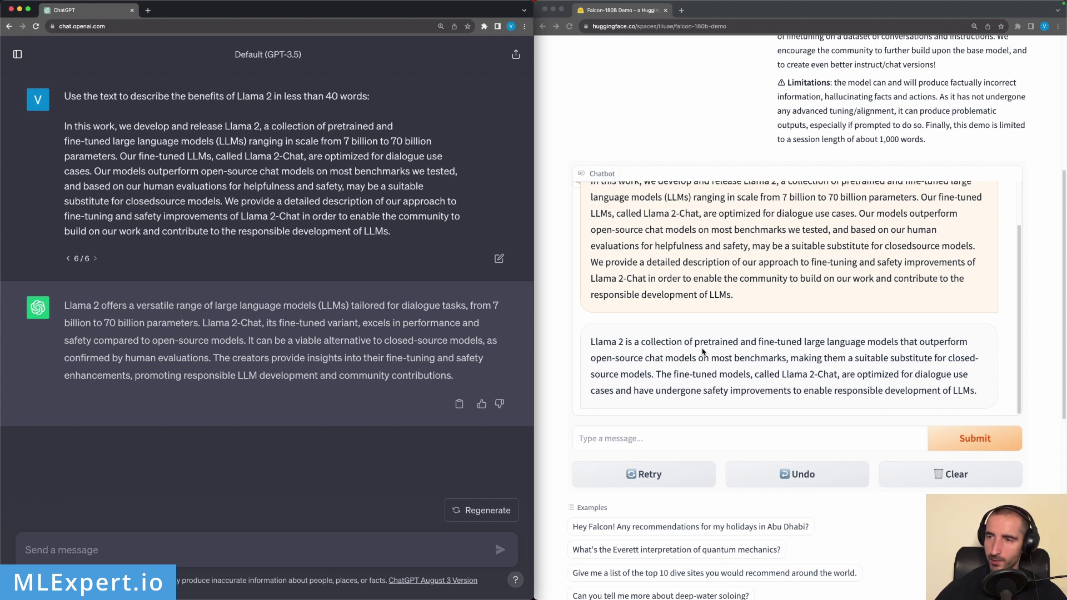
click(598, 346)
drag(590, 342, 983, 390)
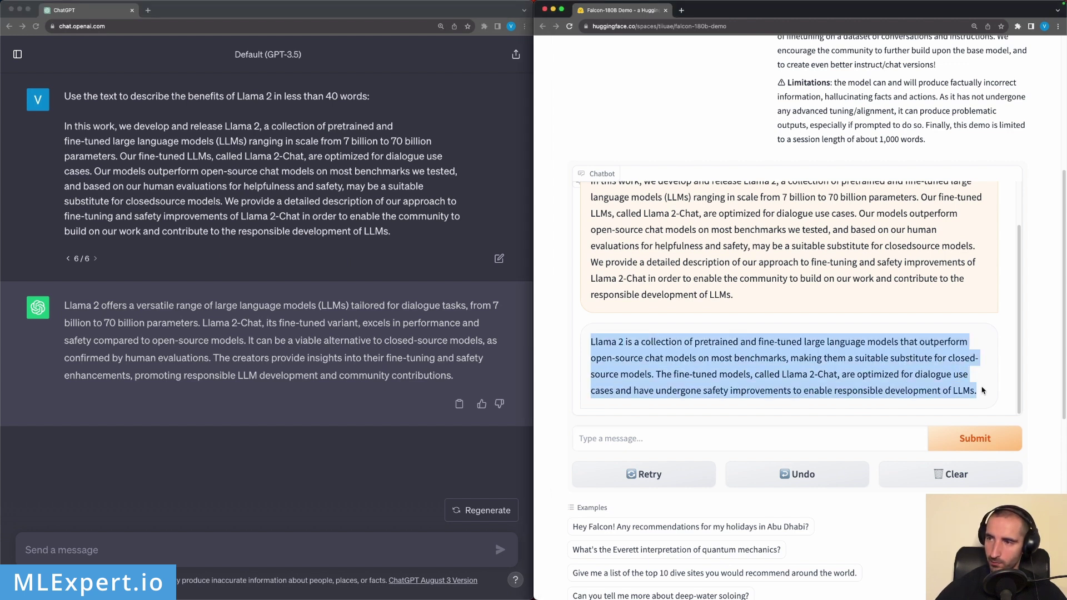
click(883, 375)
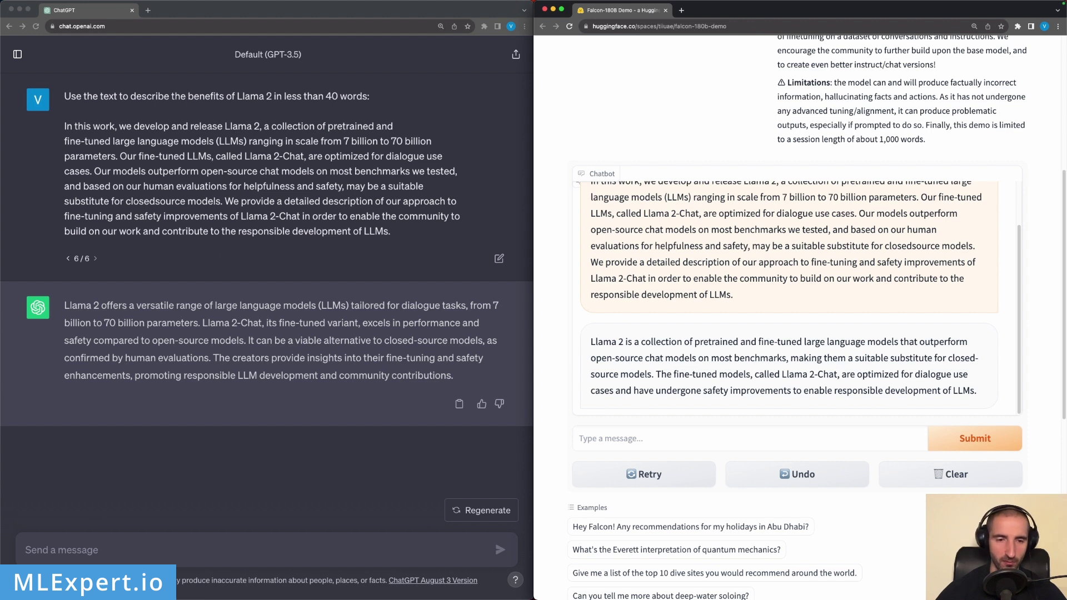
key(super+Tab)
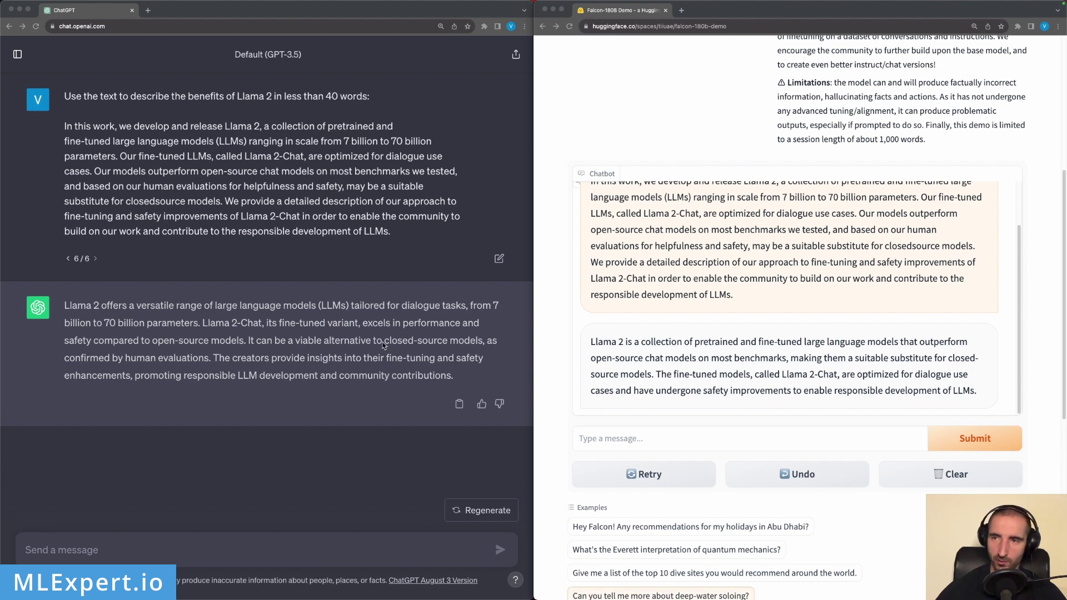
click(381, 410)
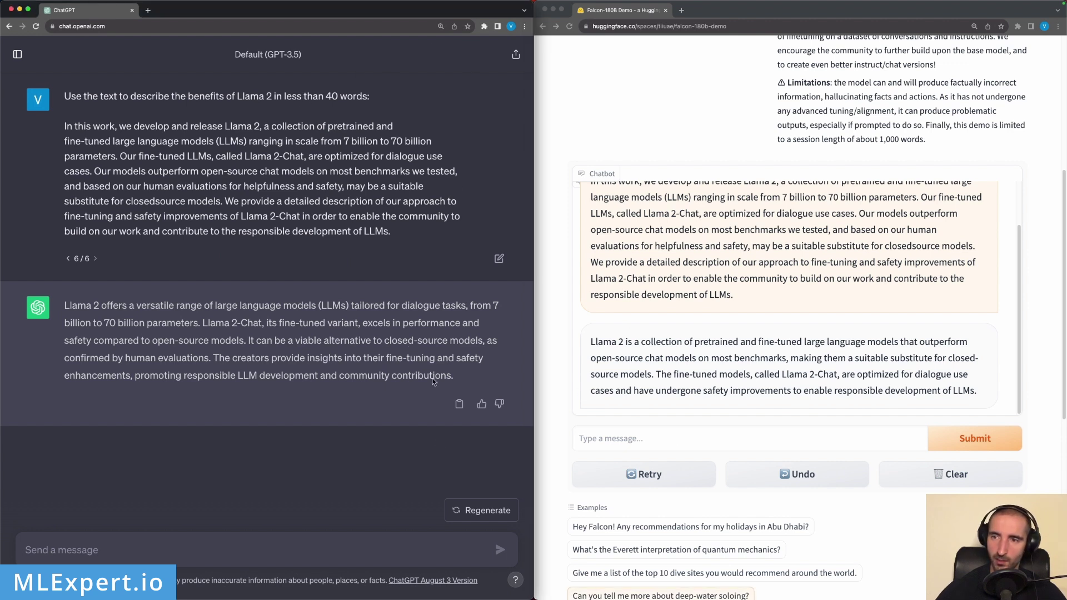
Resubmit ChatGPT's prompt as the Llama markdown table with "Calculate how much better (% increase) is Llama 2 7B vs Llama 1 7B on Reading Comprehension?"
click(500, 259)
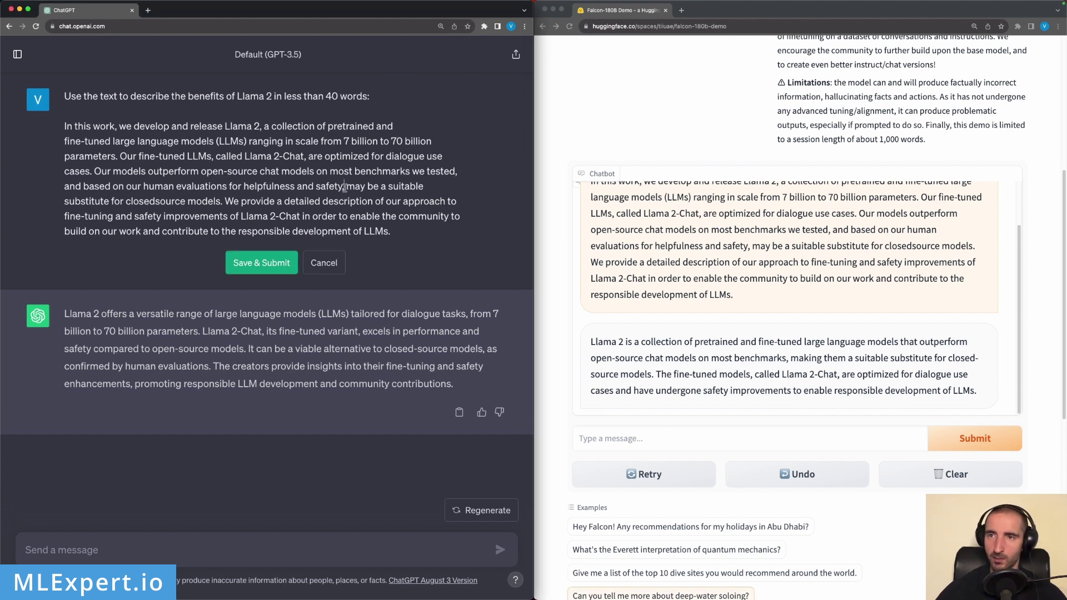
key(super+a)
key(BackSpace)
key(super+v)
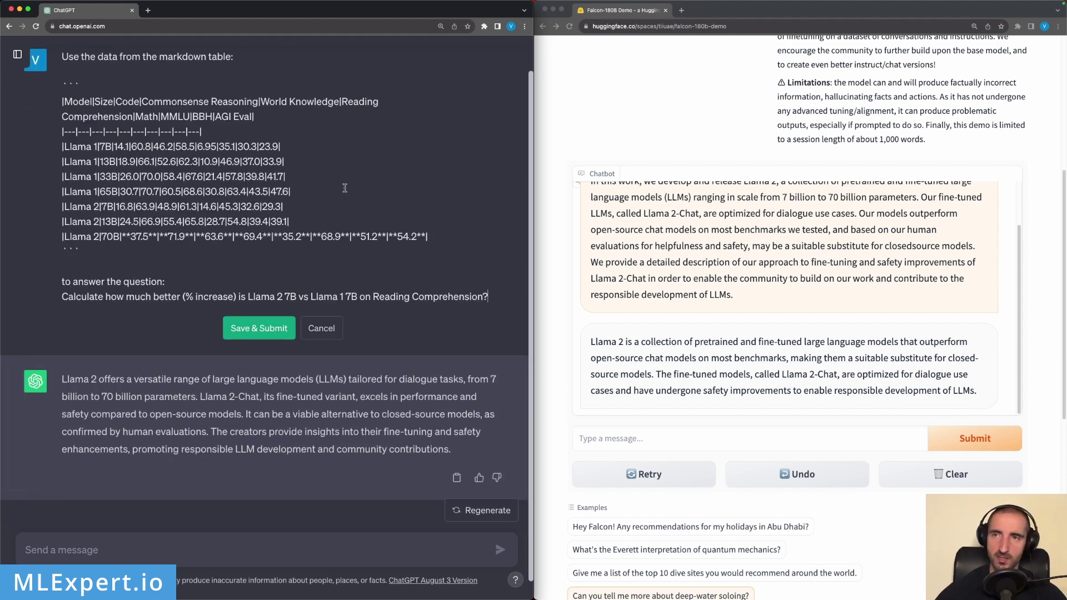
scroll(345, 195, up, 2)
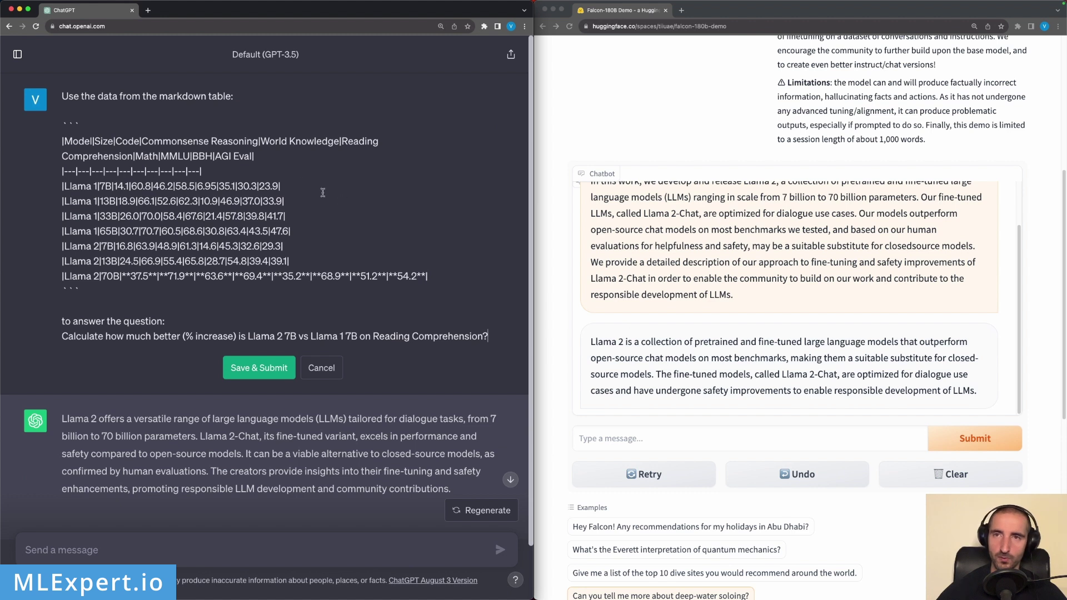
double_click(171, 99)
click(126, 97)
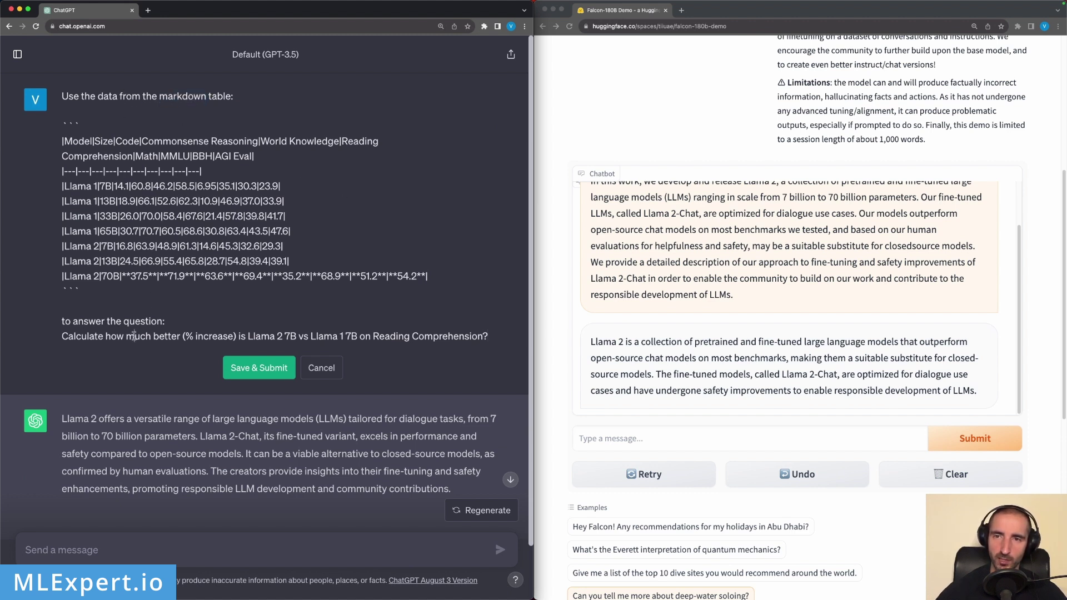
click(217, 337)
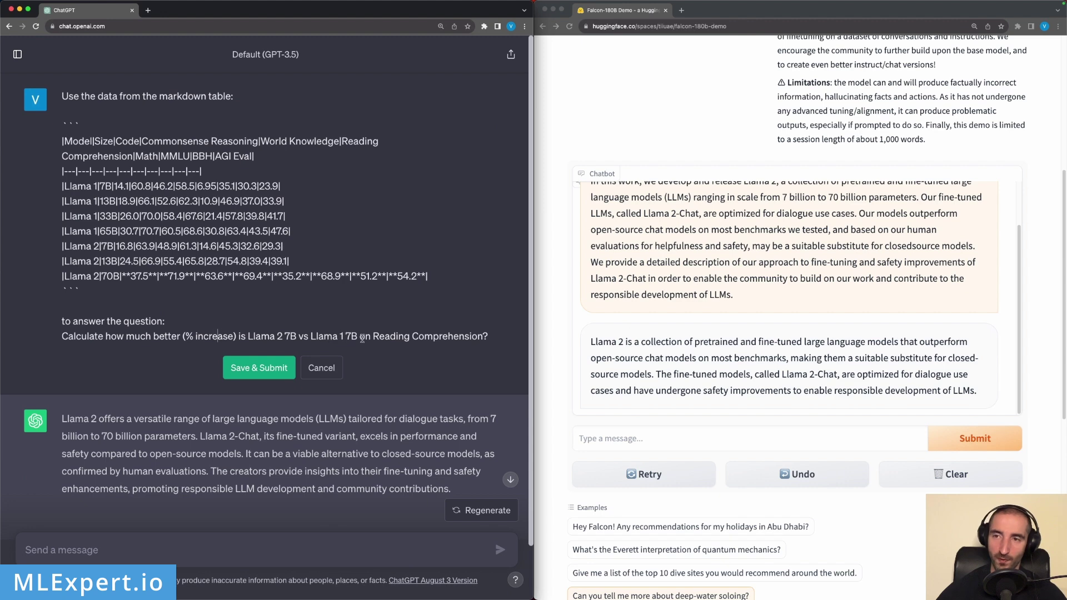
click(259, 368)
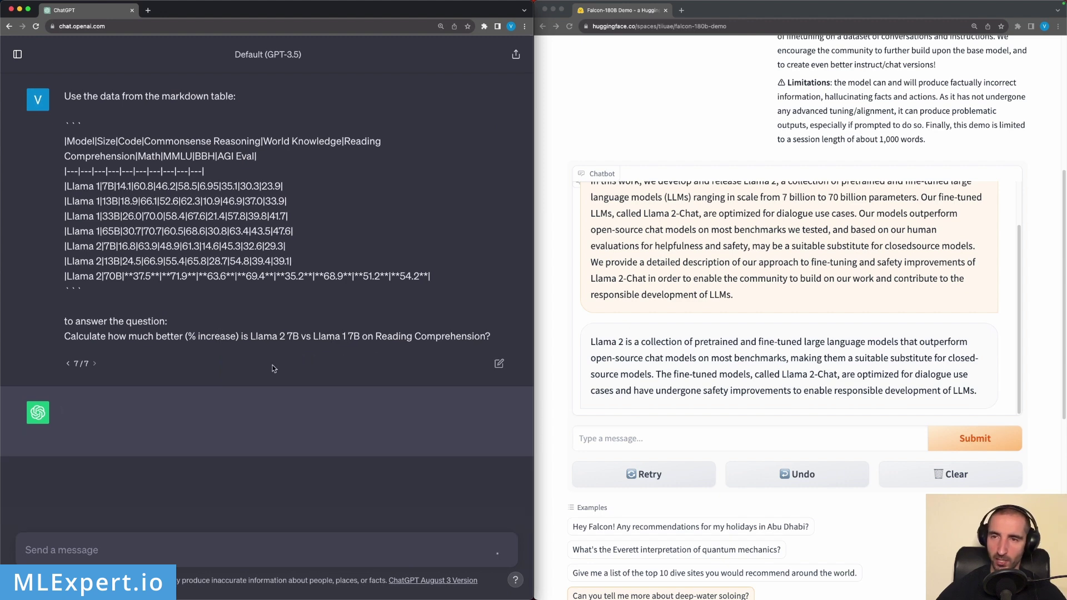
Clear Falcon's chat and submit the same markdown-table question about Llama 2 7B's percentage increase over Llama 1 7B on Reading Comprehension
click(726, 428)
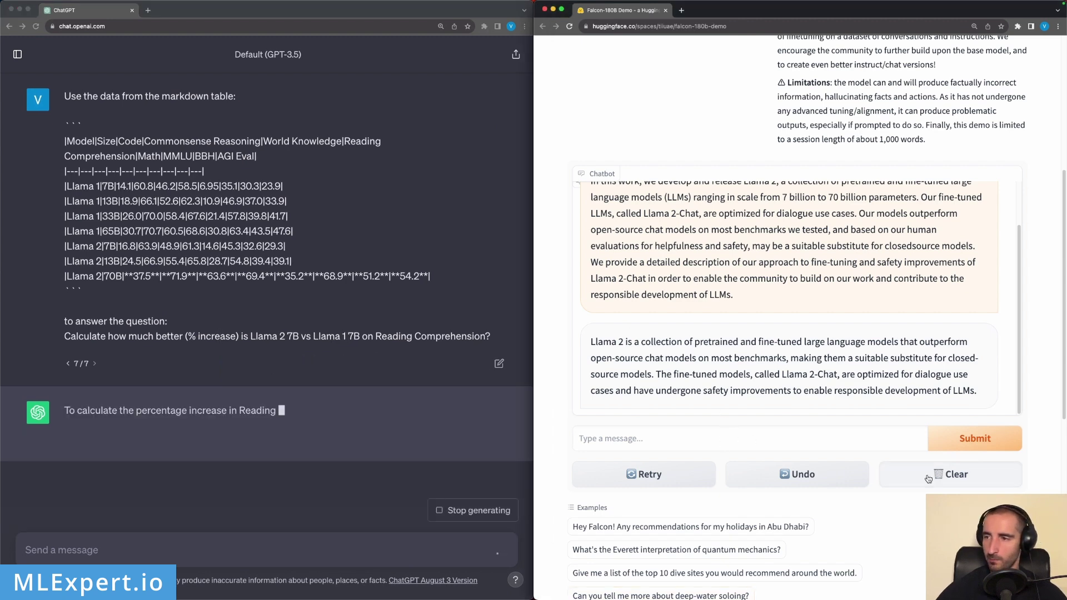
text(Calculate how much better (% increase) is Llama 2 7B vs Llama 1 7B on Reading Comprehension?)
click(966, 439)
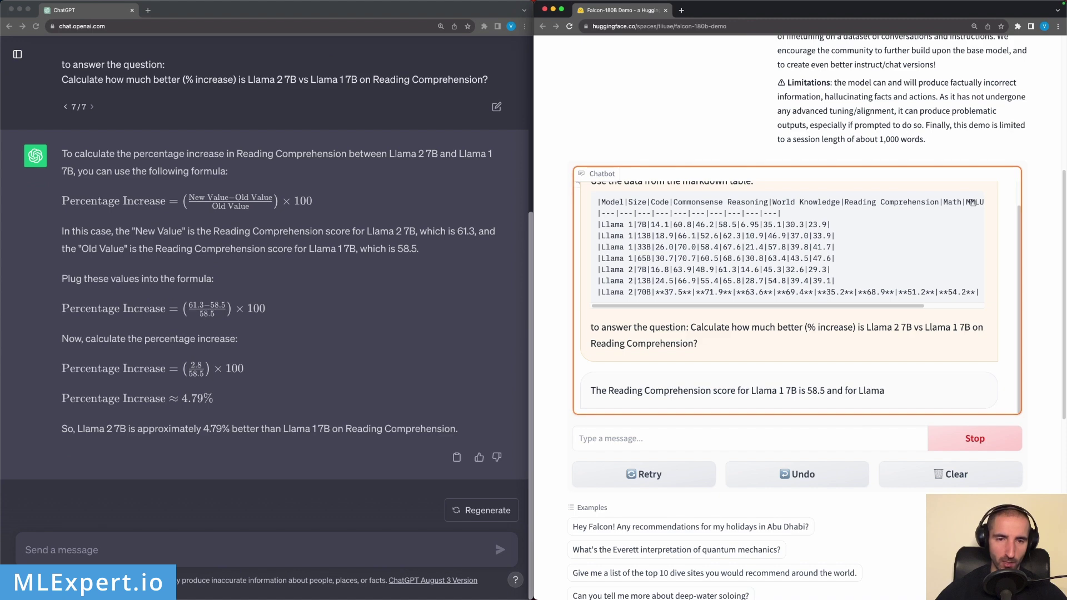
Switch to the MLExpert Falcon 180B article, enlarge the page and bring up the table under QA Over Text
key(super+grave)
drag(1019, 278, 773, 144)
double_click(772, 140)
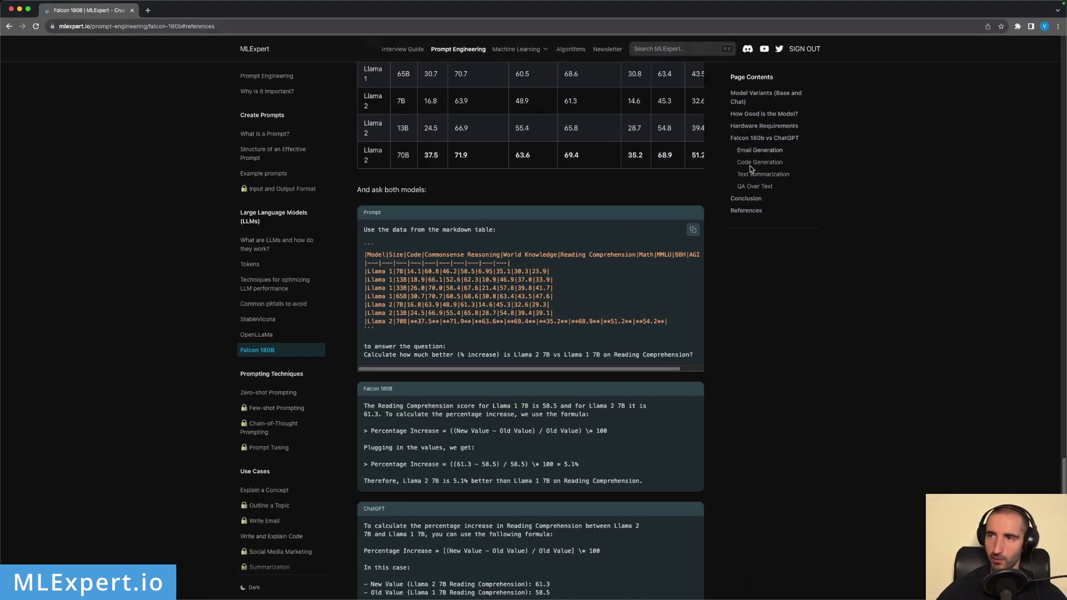
key(super+equal)
key(super+equal)
key(super+equal)
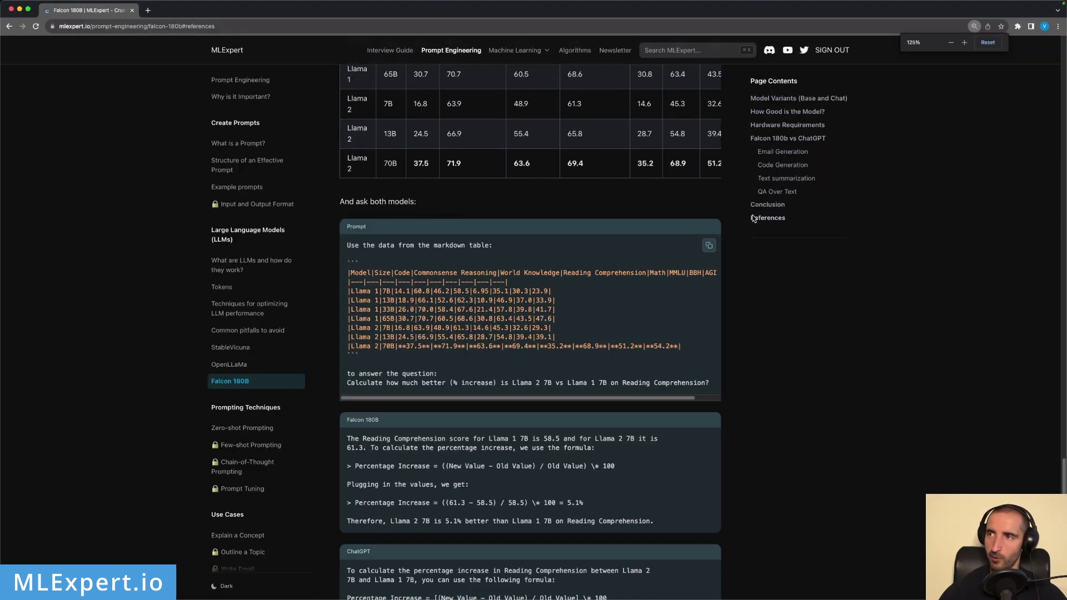
scroll(754, 222, up, 5)
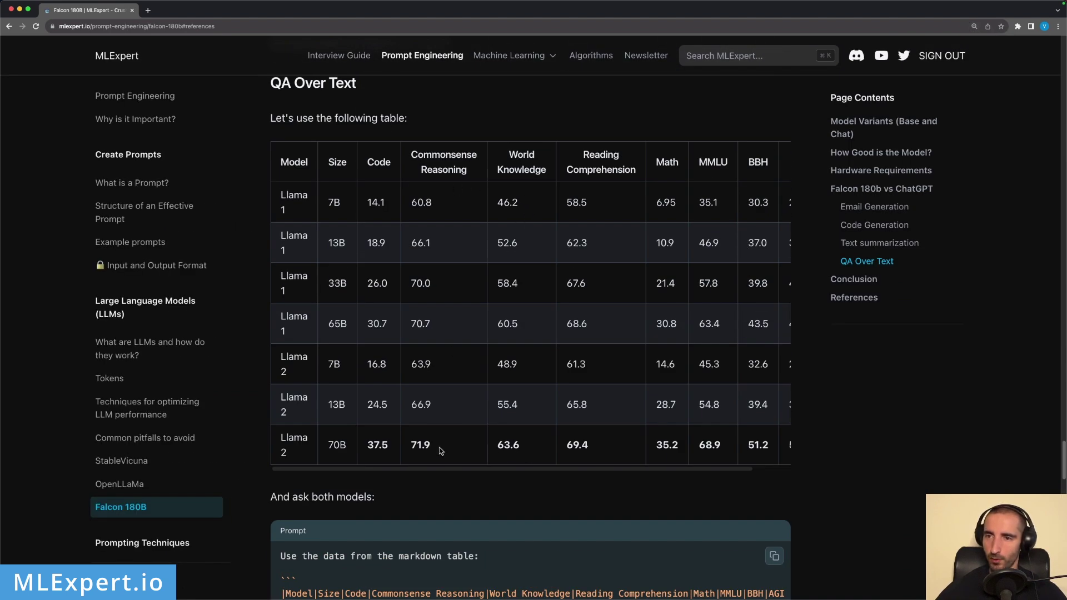
Check the Llama 1 7B Reading Comprehension score in the article's table, and minimize the article window
double_click(334, 203)
drag(565, 203, 588, 203)
click(612, 211)
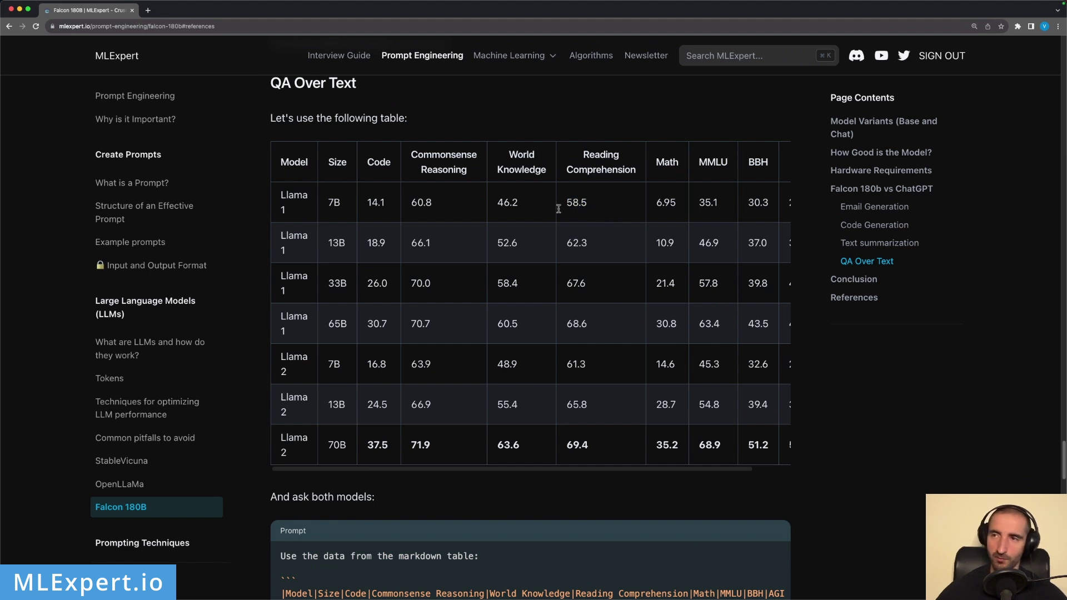
right_click(562, 206)
click(568, 197)
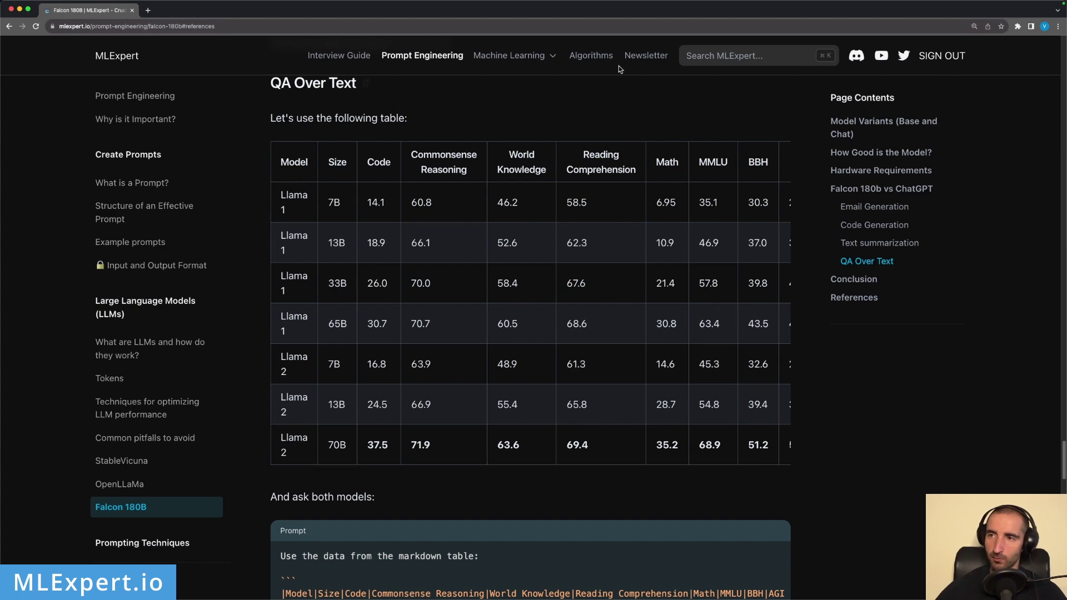
drag(617, 11, 640, 440)
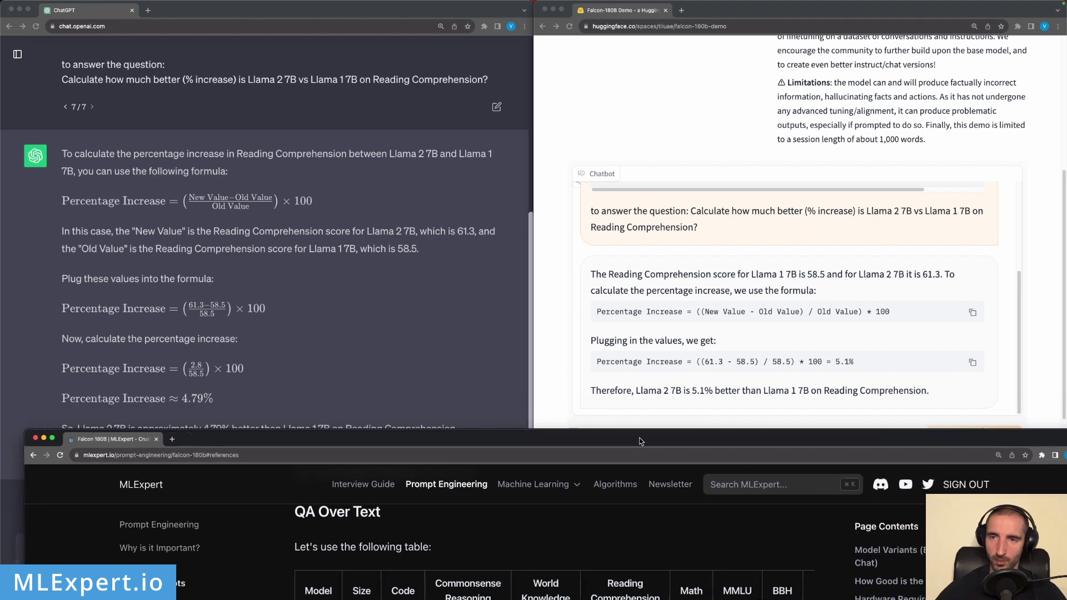
key(super+m)
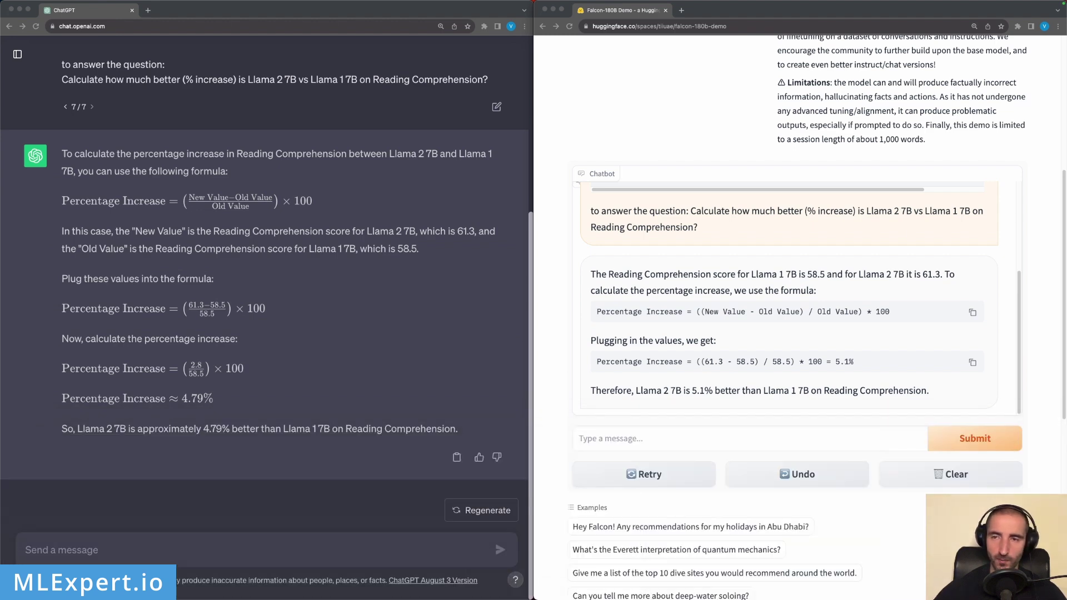
Check ChatGPT's Reading Comprehension values against the prompt's table, and examine its percentage increase calculation and final answer
click(336, 245)
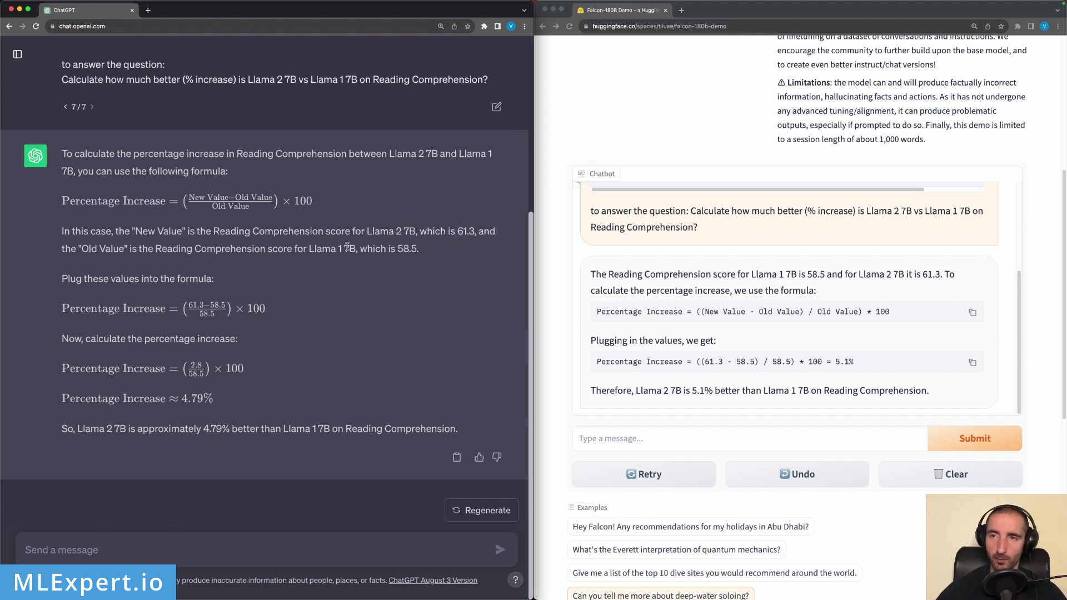
drag(398, 249, 417, 253)
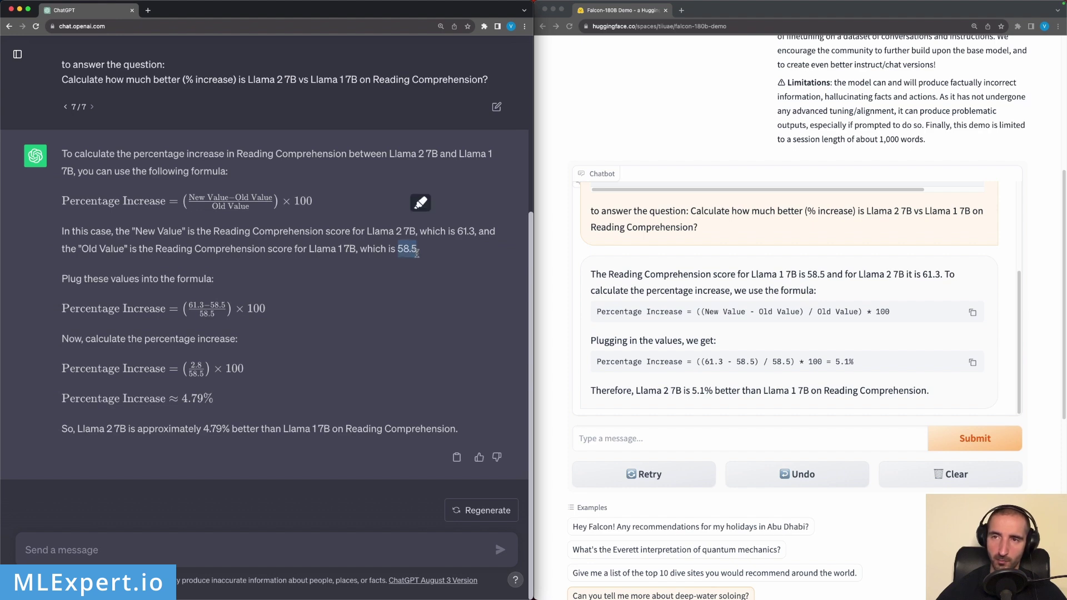
click(275, 248)
scroll(170, 153, up, 5)
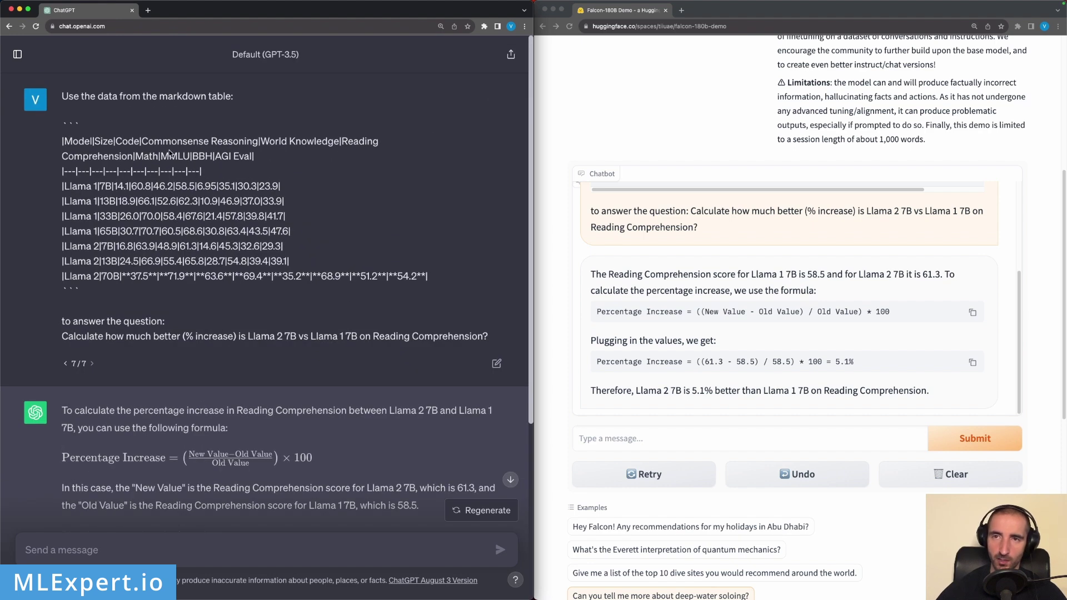
scroll(239, 232, down, 5)
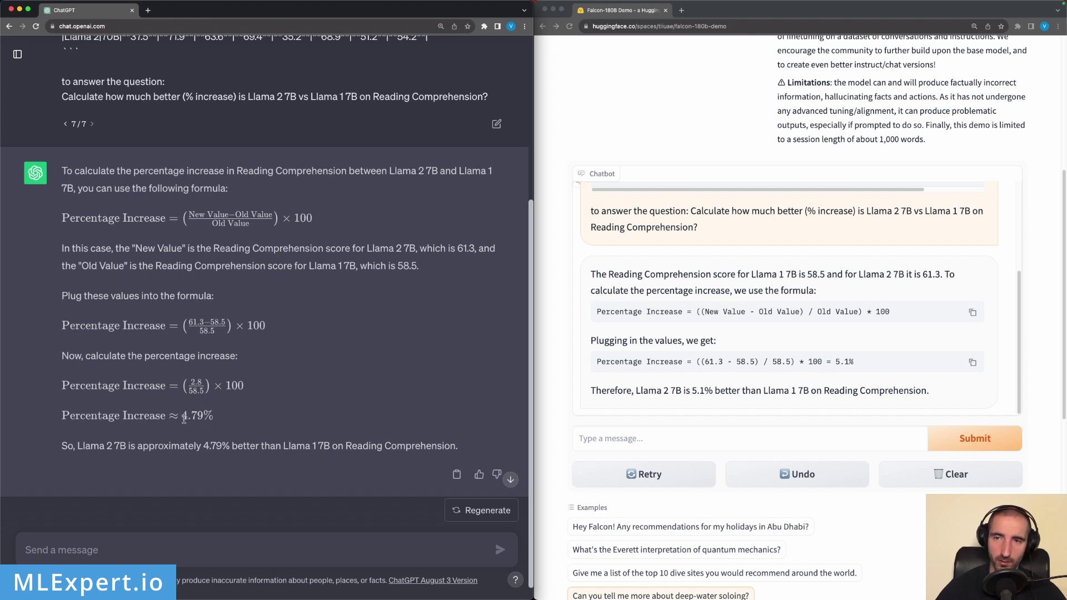
mouse_move(183, 418)
mouse_down()
mouse_move(204, 418)
mouse_move(220, 449)
mouse_up()
click(231, 440)
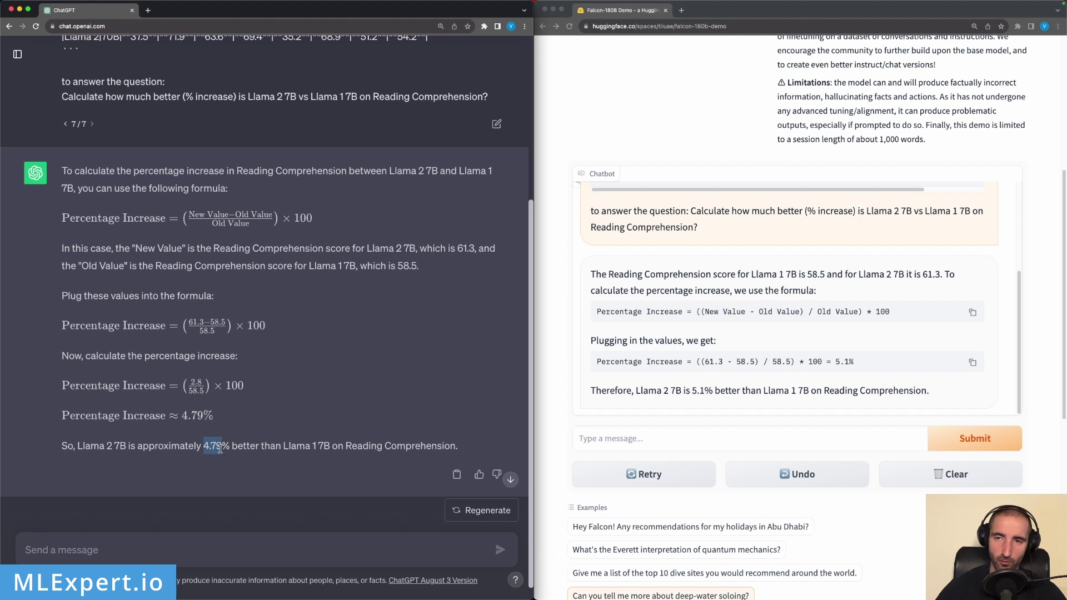
click(365, 369)
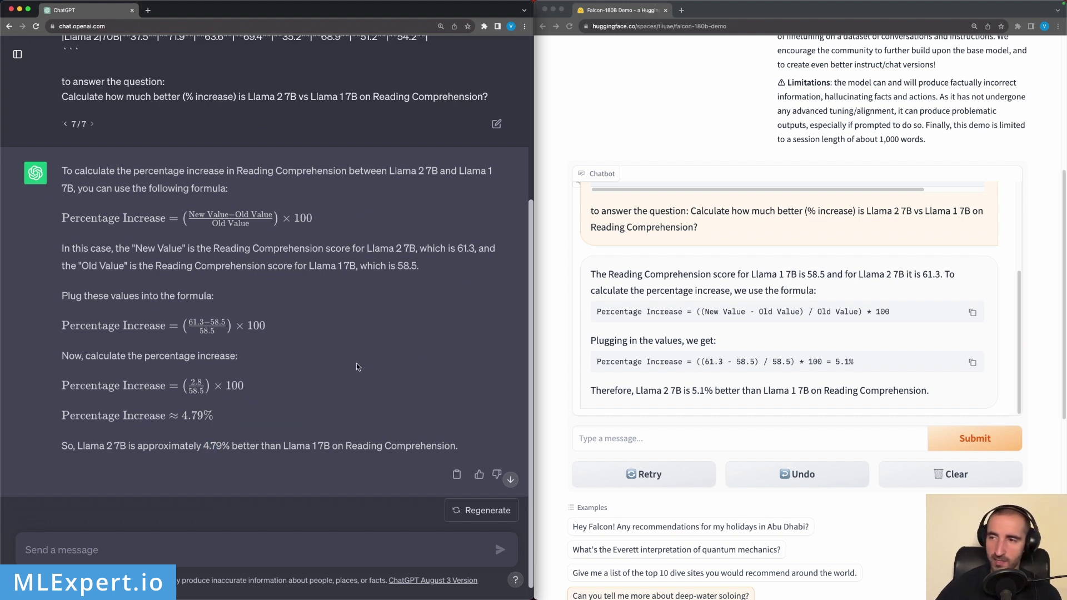
Check the Reading Comprehension scores that Falcon's answer uses for Llama 1 7B and Llama 2 7B
click(801, 268)
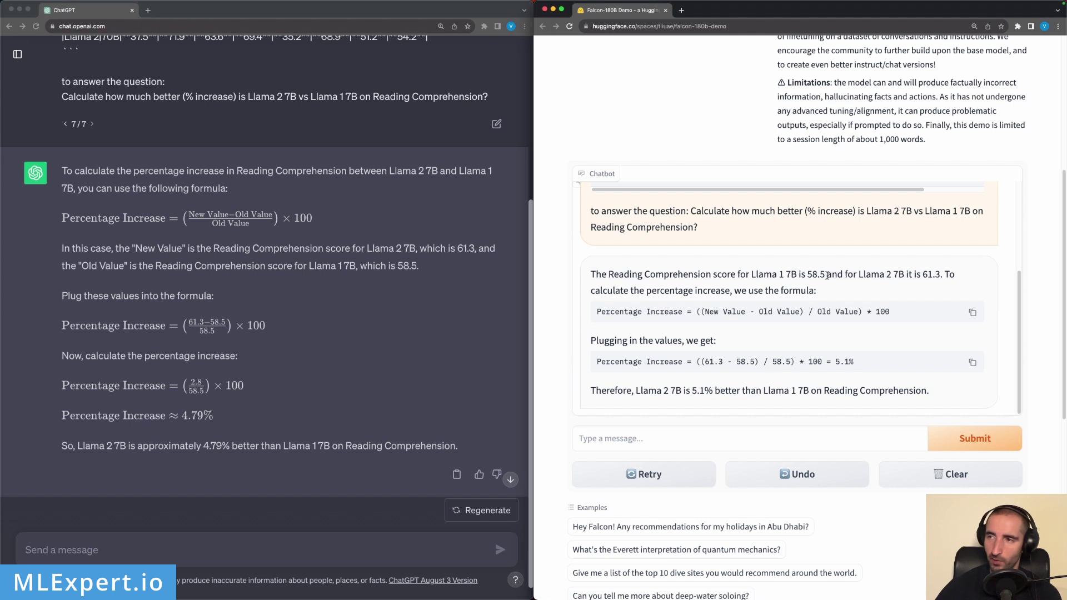
scroll(871, 275, up, 1)
scroll(871, 279, down, 1)
drag(807, 274, 827, 275)
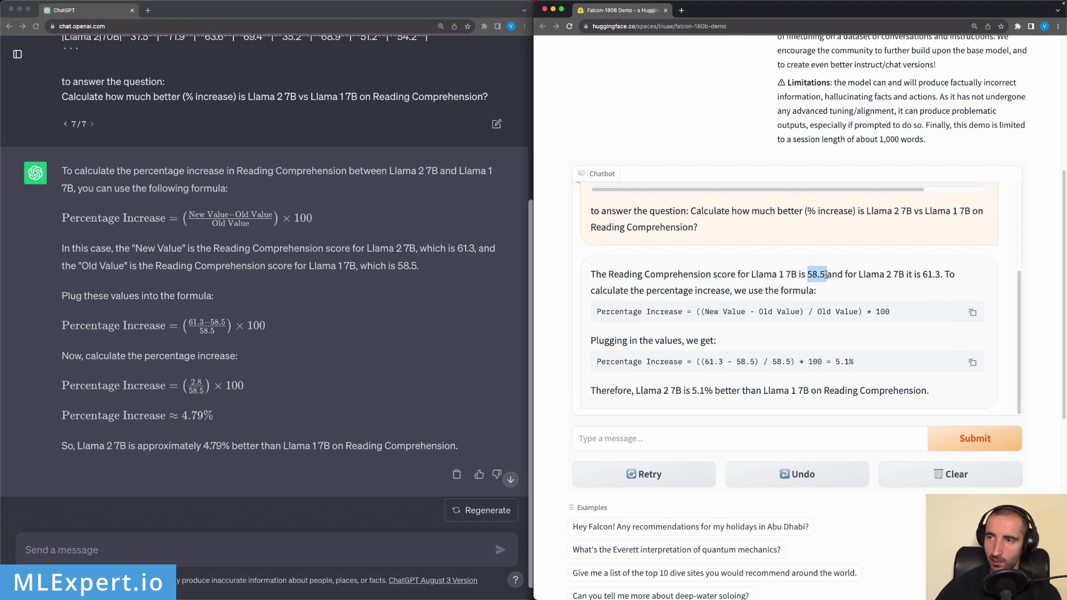
click(889, 275)
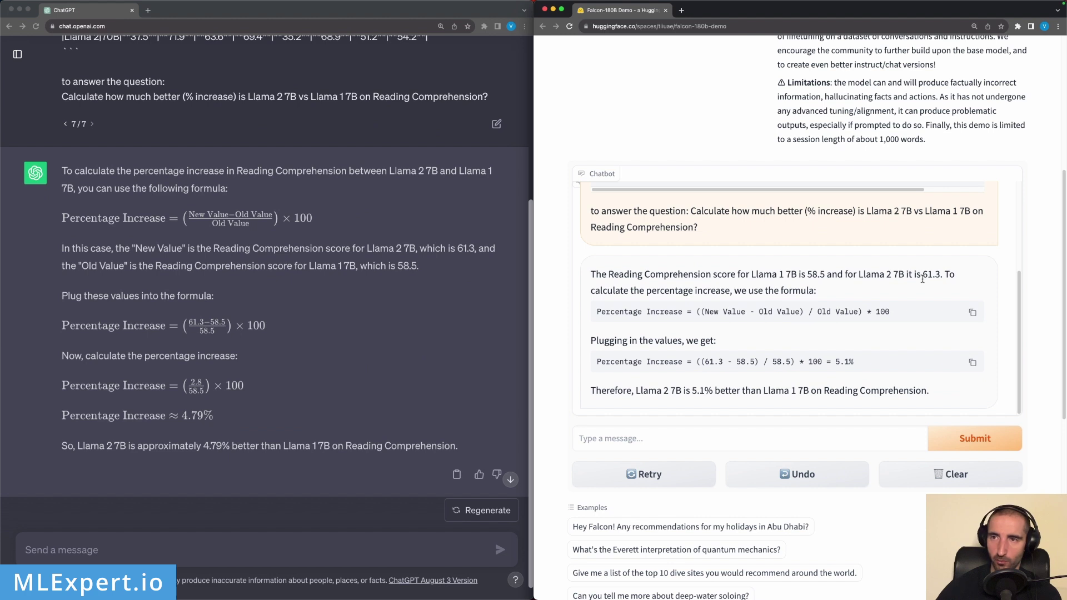
Examine the percentage increase formula in Falcon's answer, the values plugged into it and the calculated result
drag(652, 309, 901, 313)
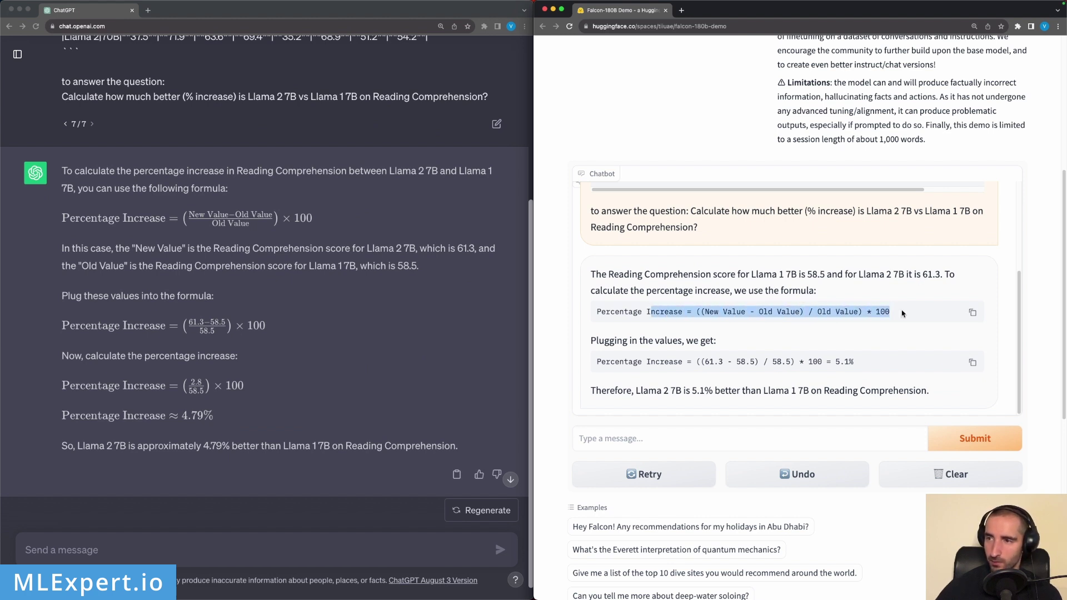
click(695, 362)
drag(700, 361, 800, 364)
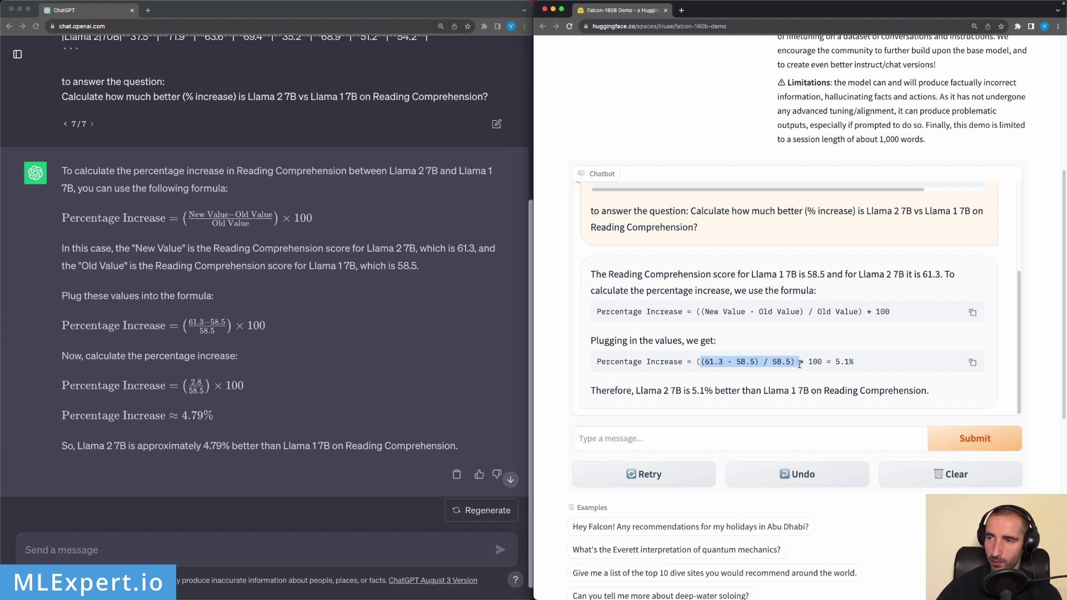
click(750, 365)
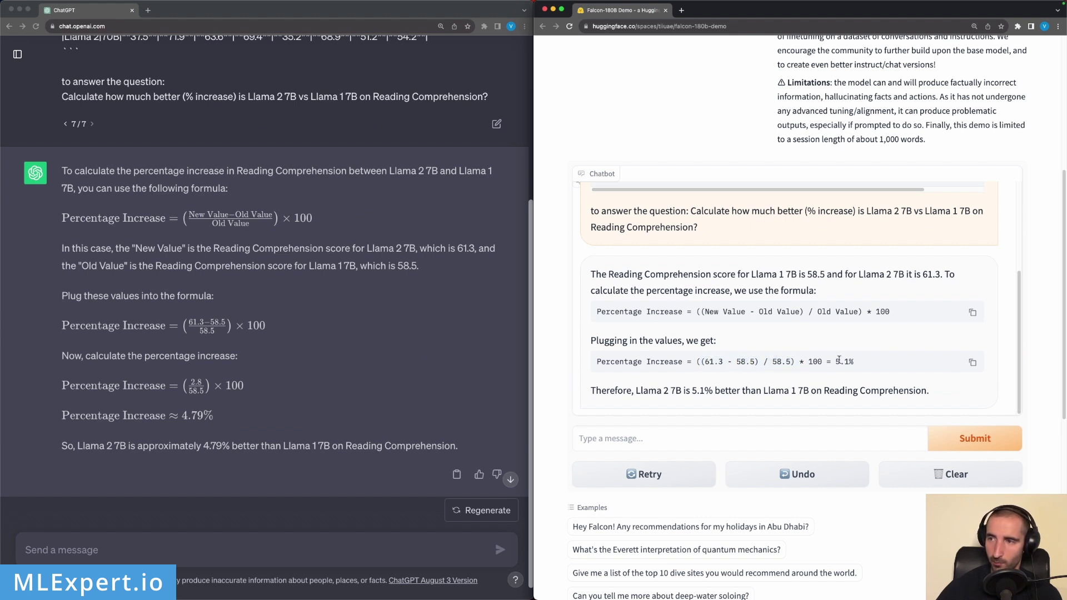
drag(835, 361, 847, 361)
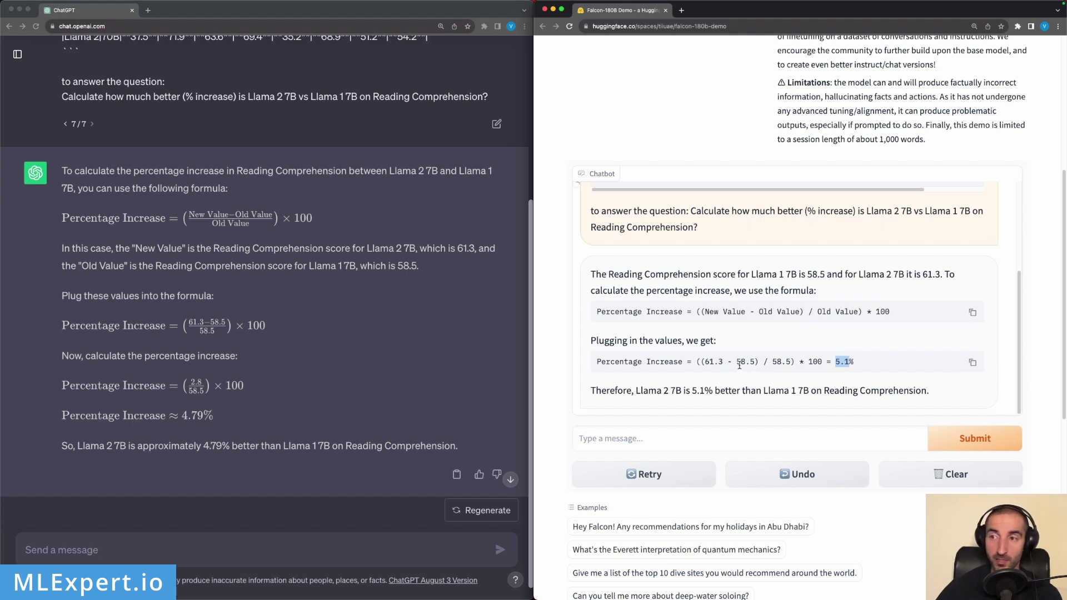
click(839, 371)
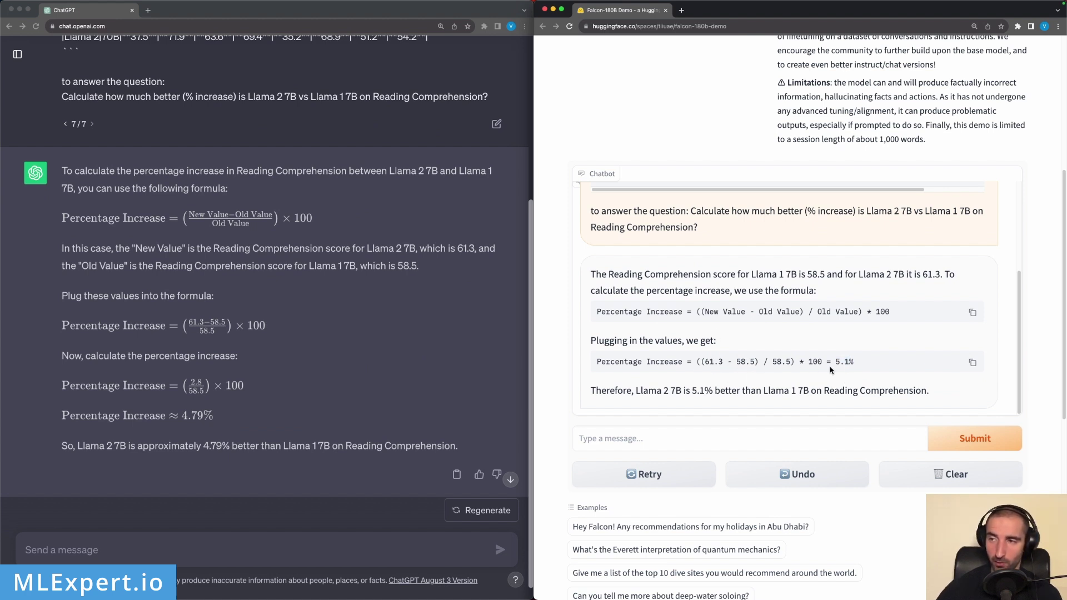
Compare ChatGPT's calculated percentage increase with the result in Falcon's answer
click(255, 303)
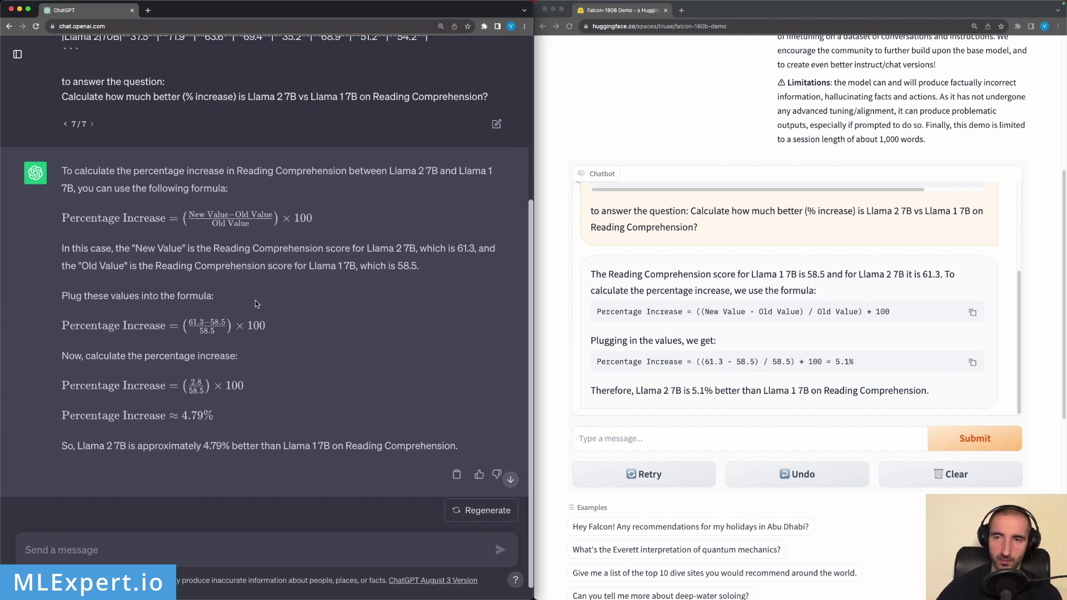
drag(182, 416, 198, 416)
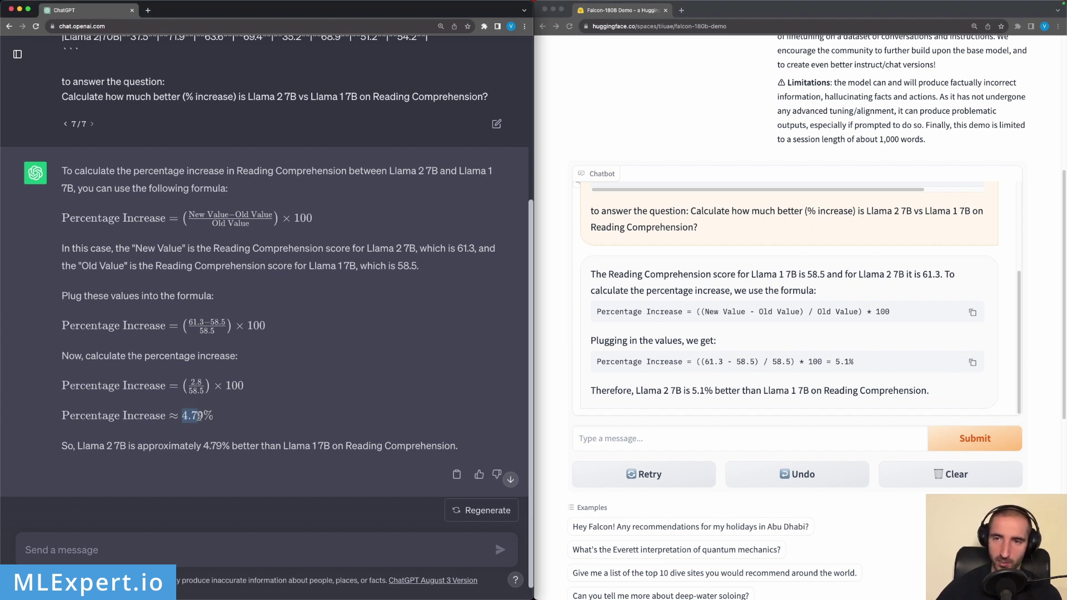
click(722, 377)
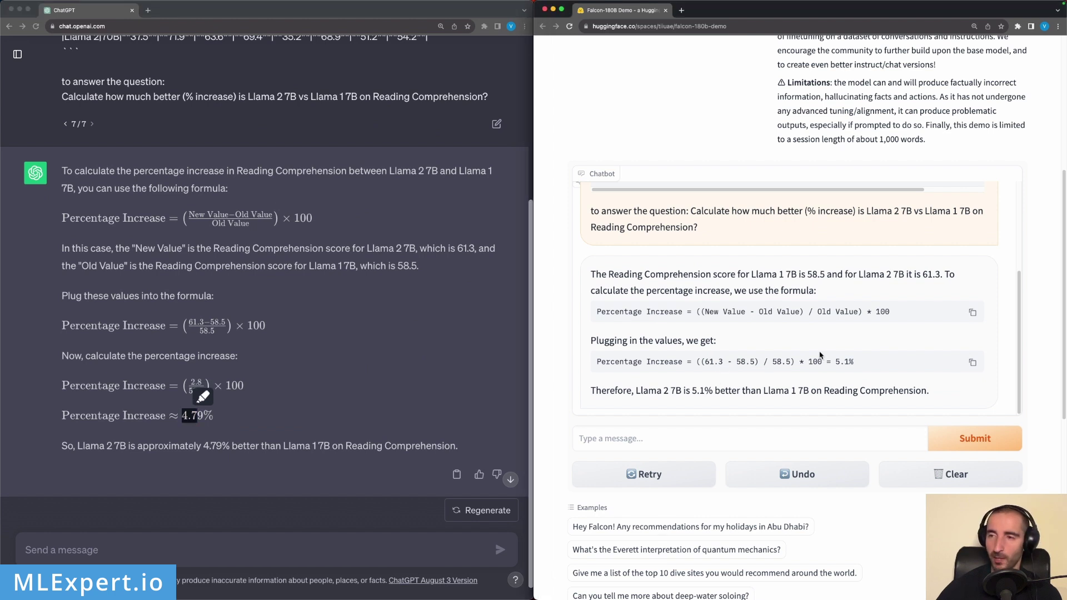